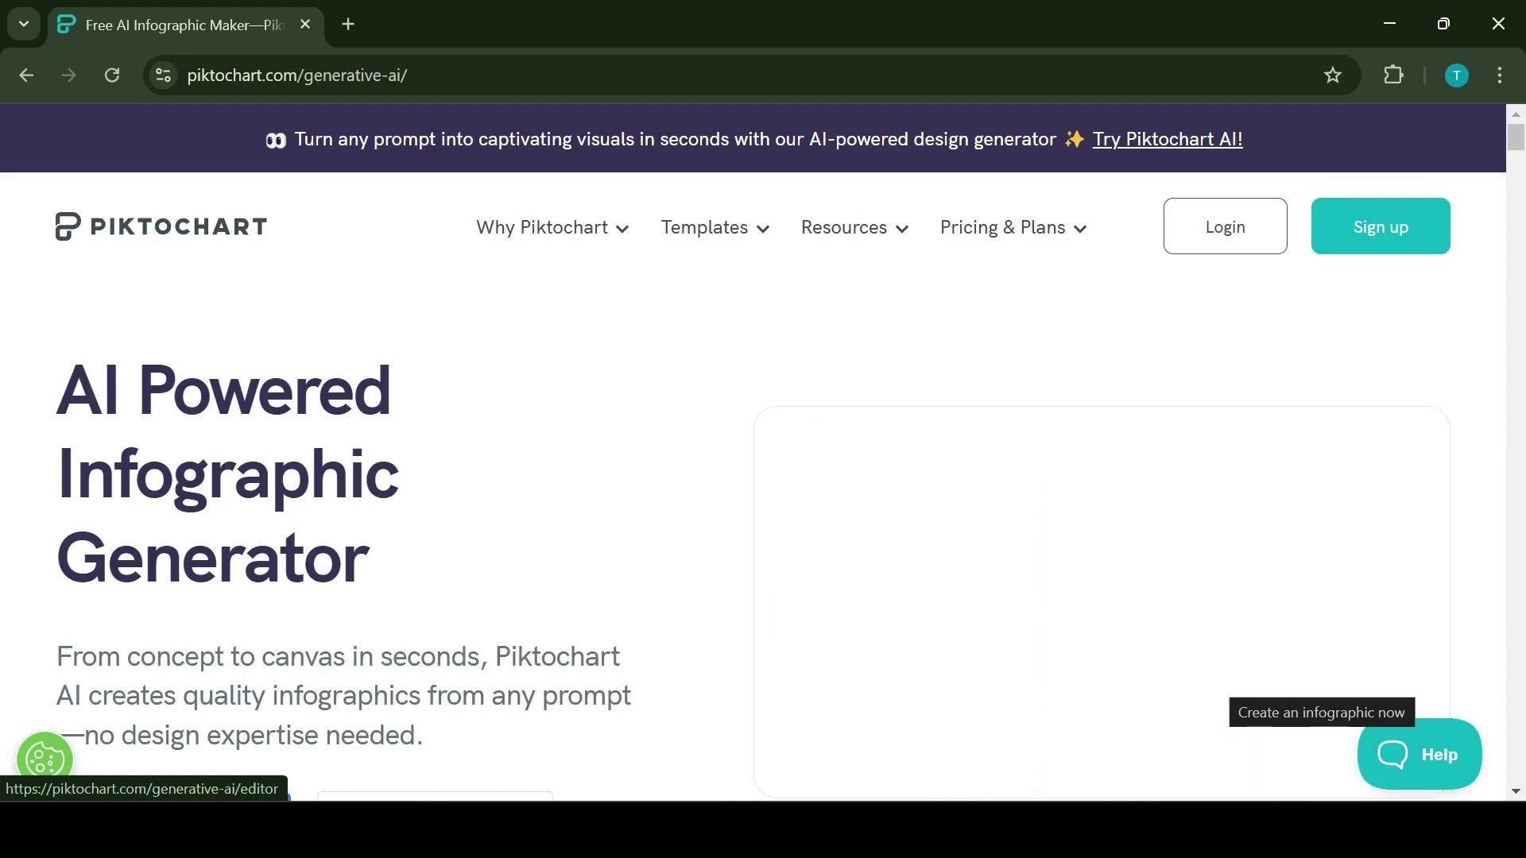
{"action": "left_click", "coordinate": [1239, 686]}
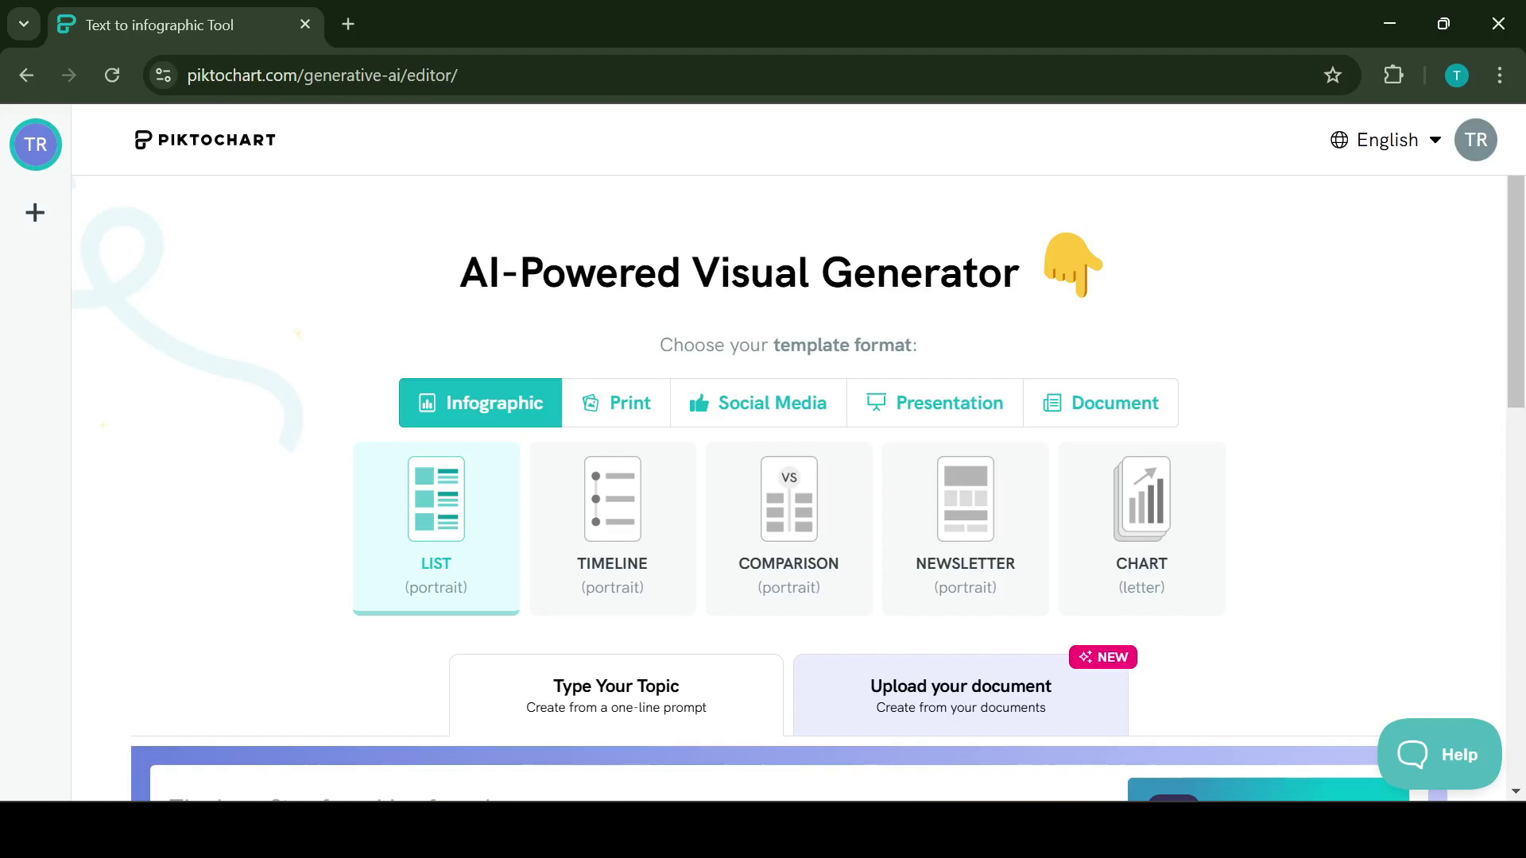
{"action": "left_click", "coordinate": [615, 403]}
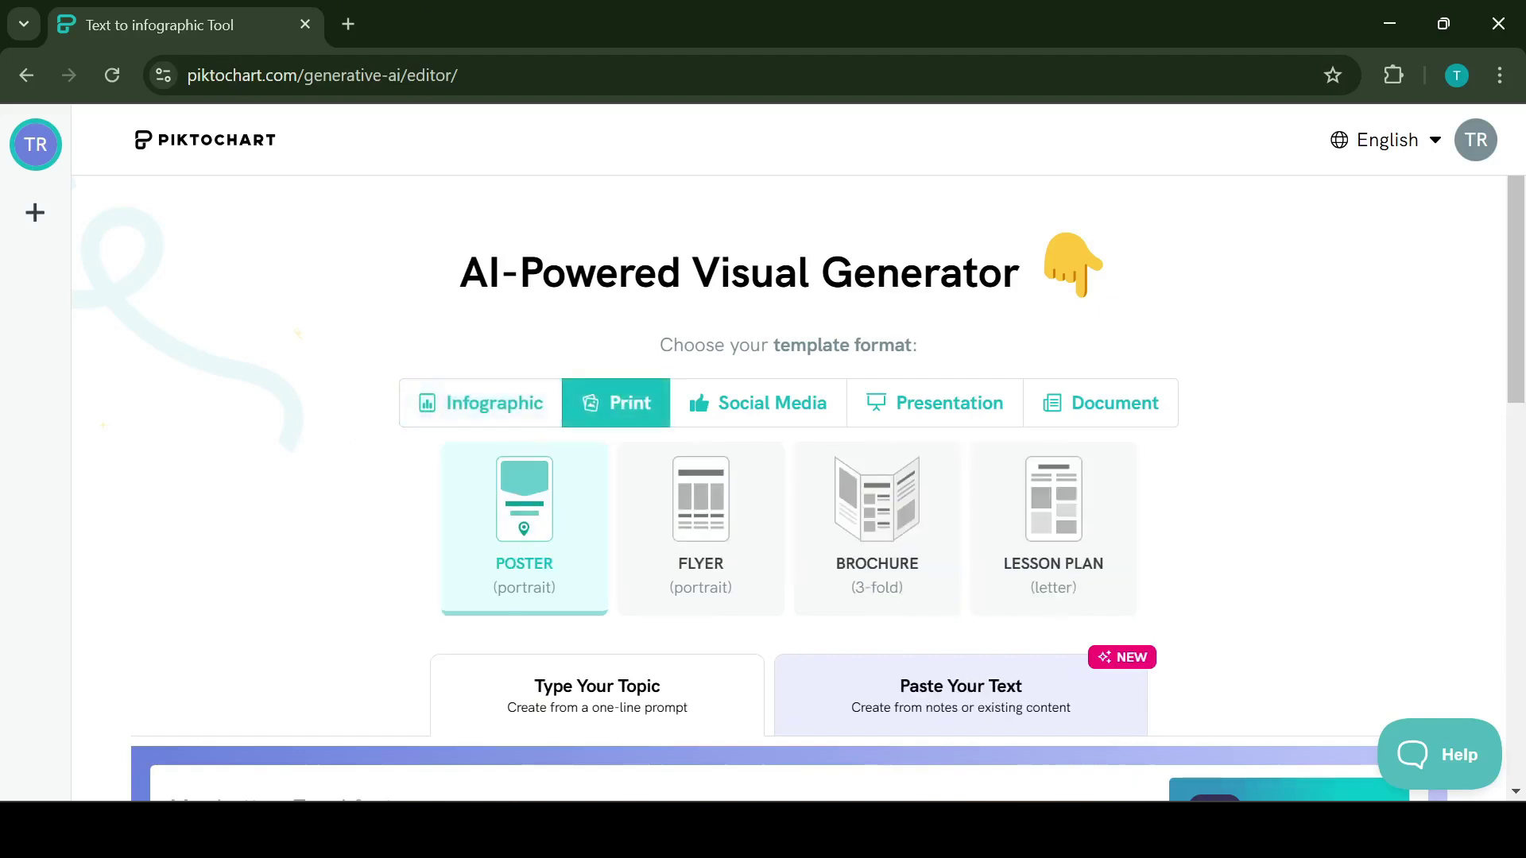
{"action": "left_click", "coordinate": [758, 404]}
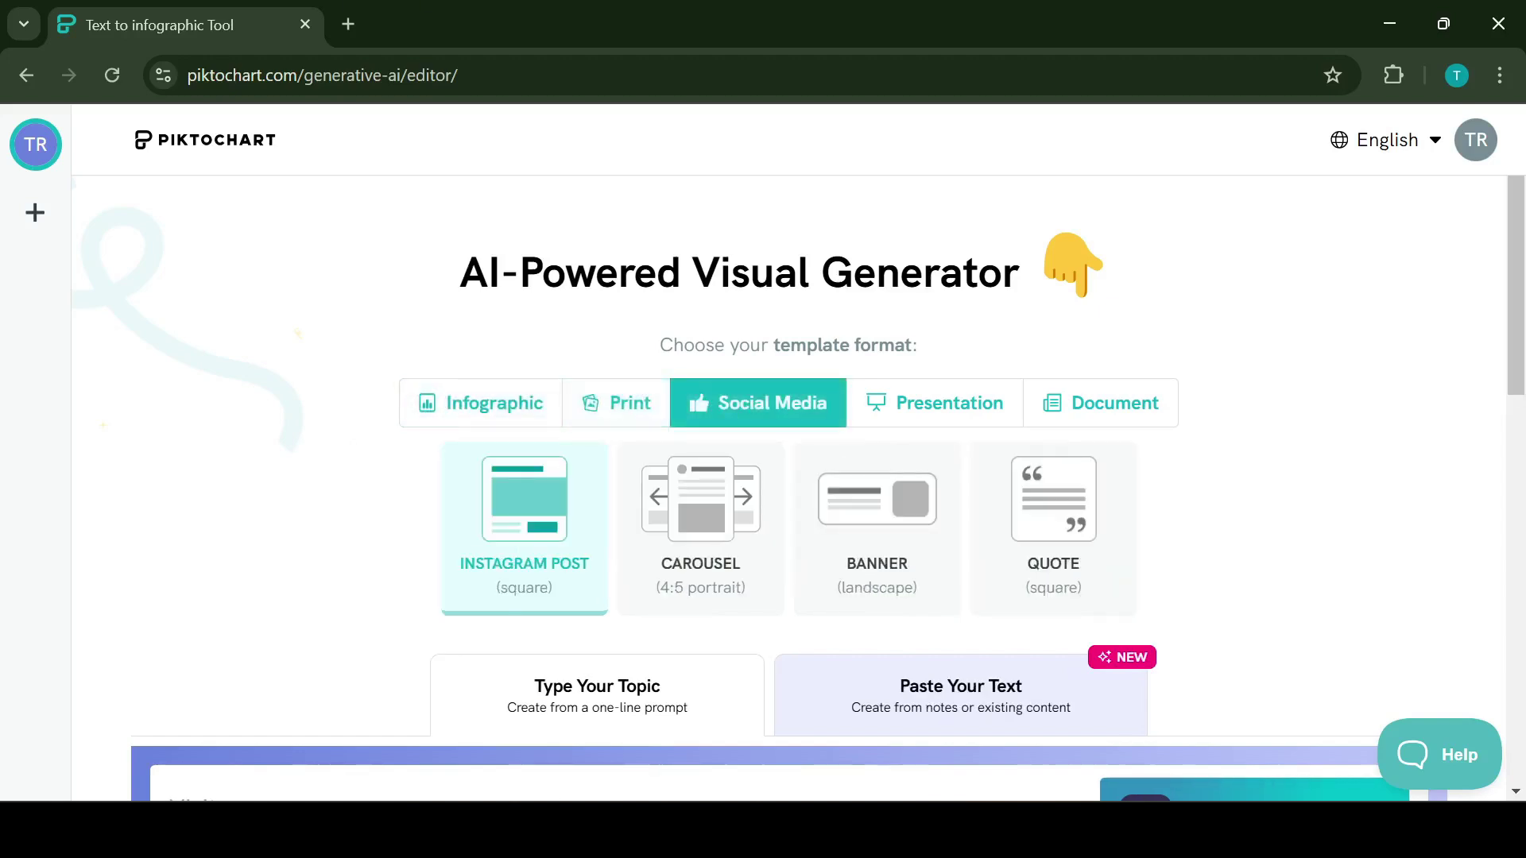
{"action": "left_click", "coordinate": [934, 402]}
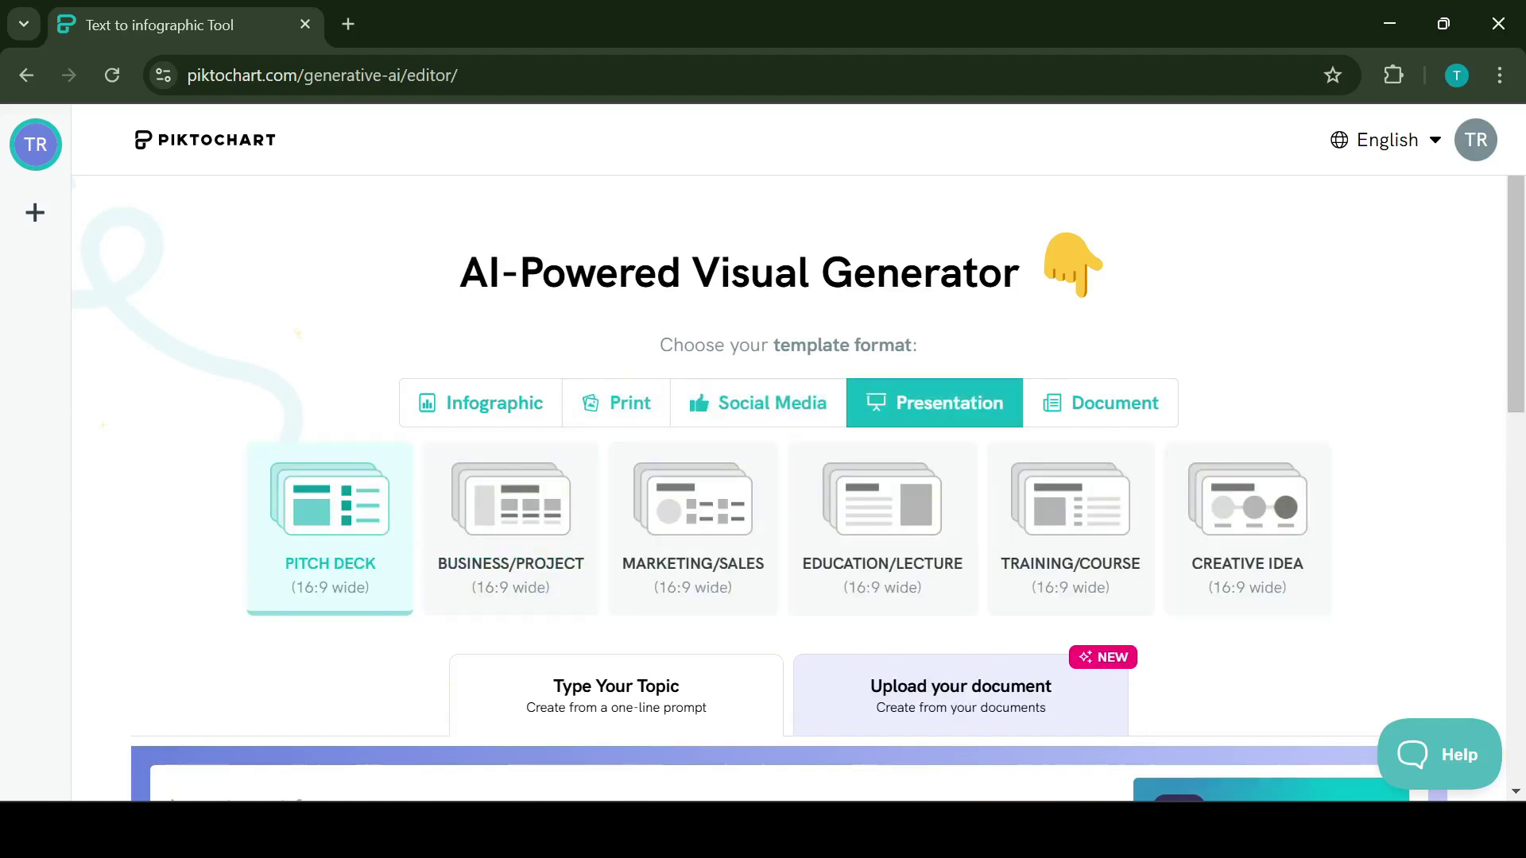
{"action": "left_click", "coordinate": [1100, 403]}
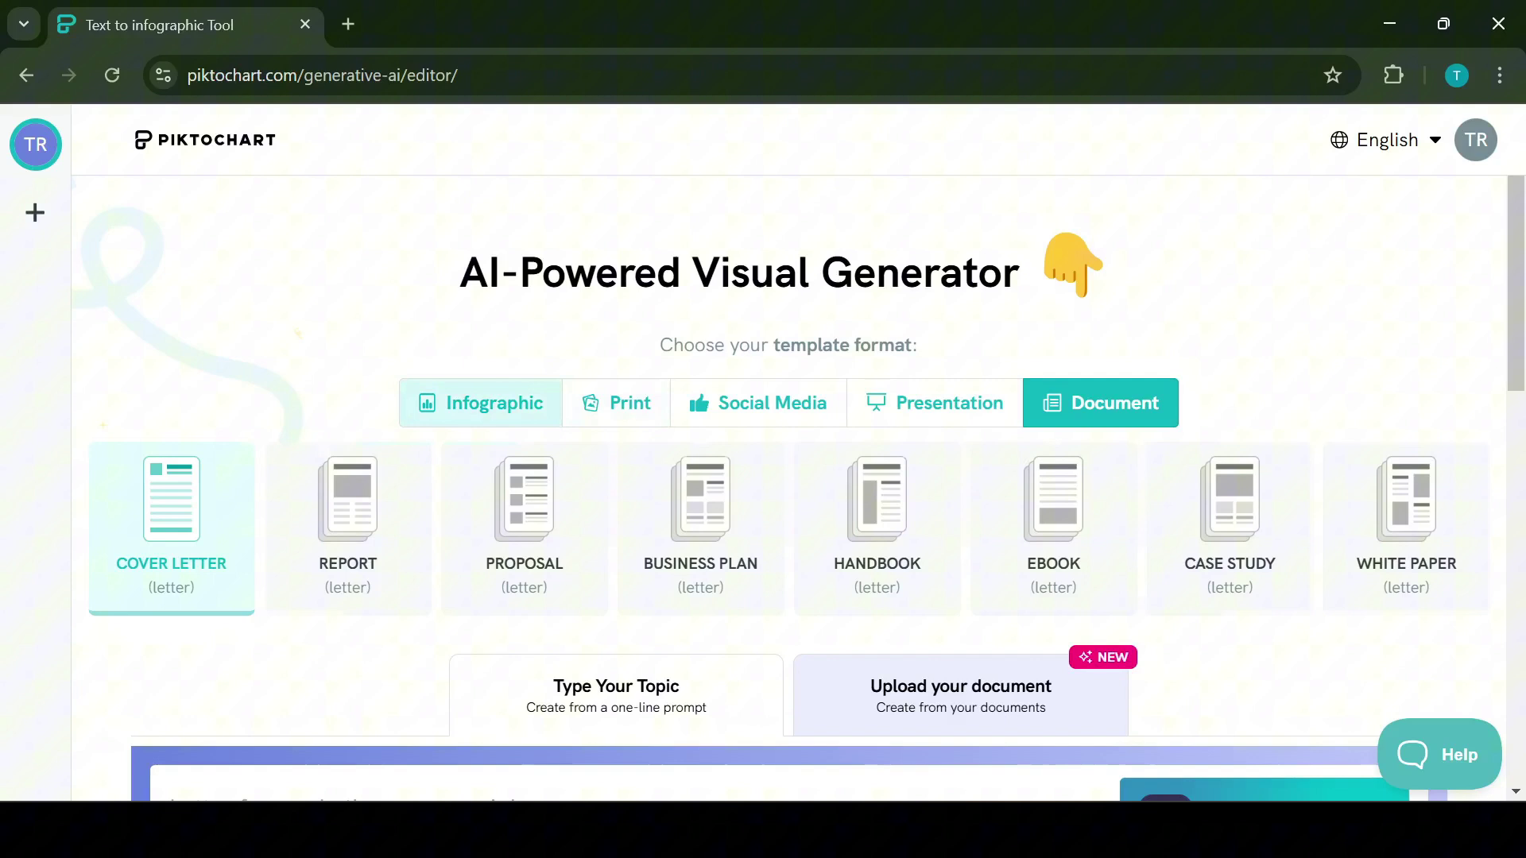
{"action": "left_click", "coordinate": [480, 403]}
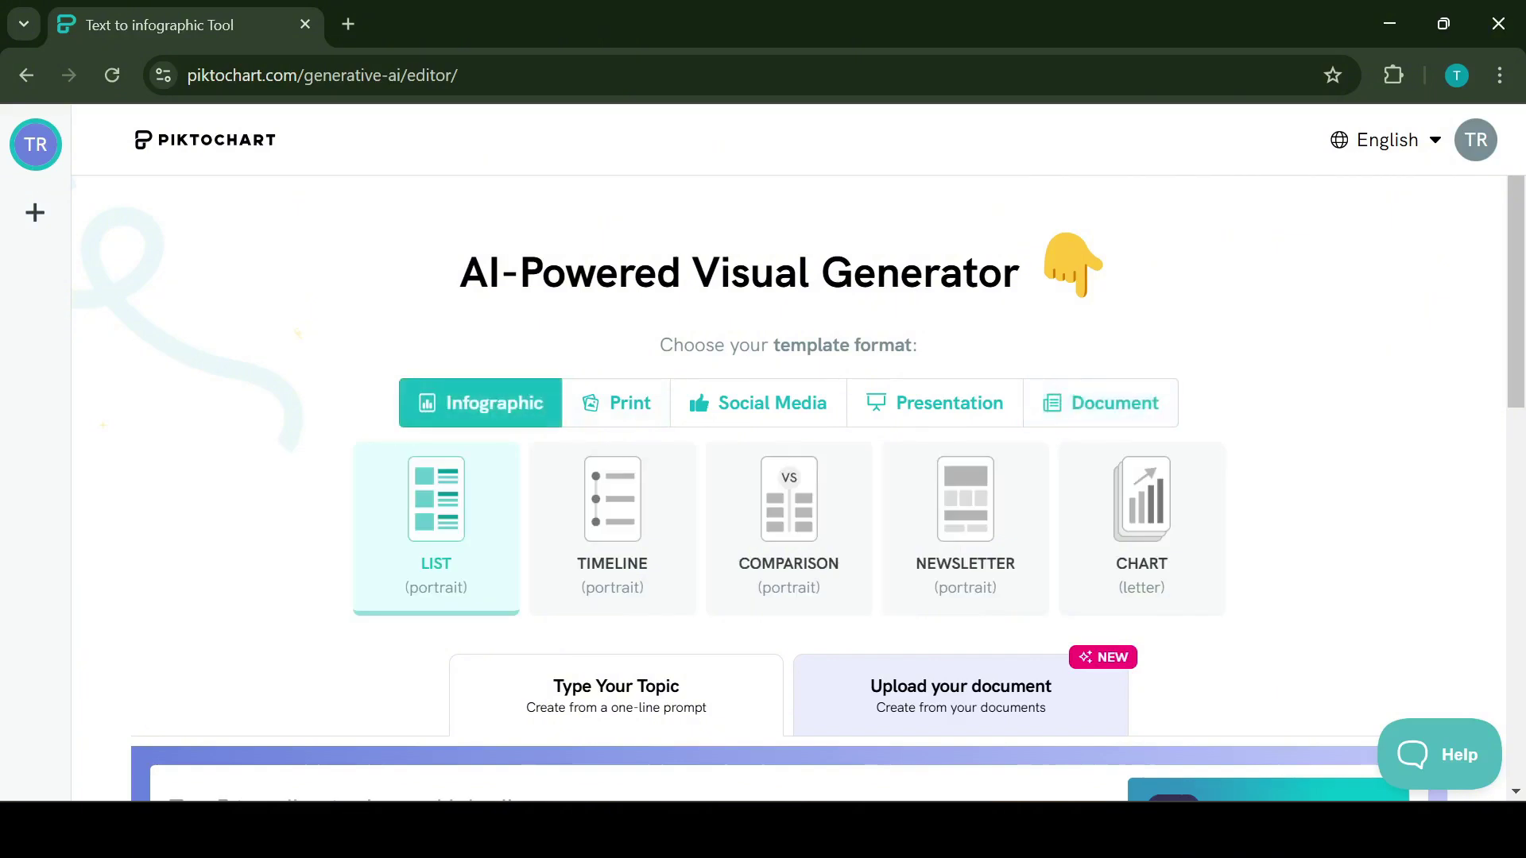
{"action": "scroll", "coordinate": [763, 476], "scroll_direction": "down", "scroll_amount": 1}
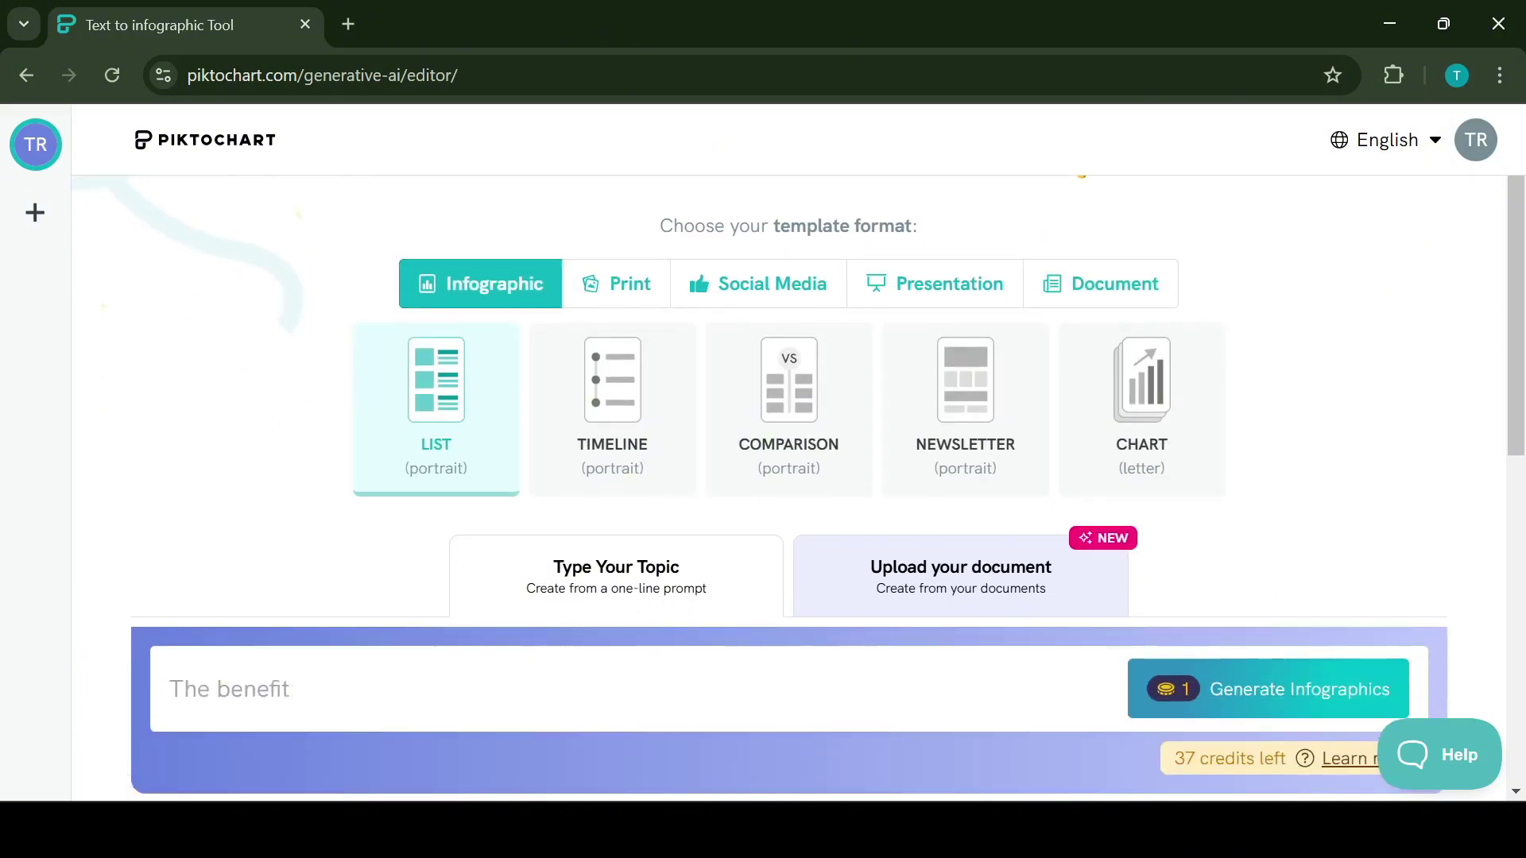
{"action": "type", "text": "top 5 movies of 2024"}
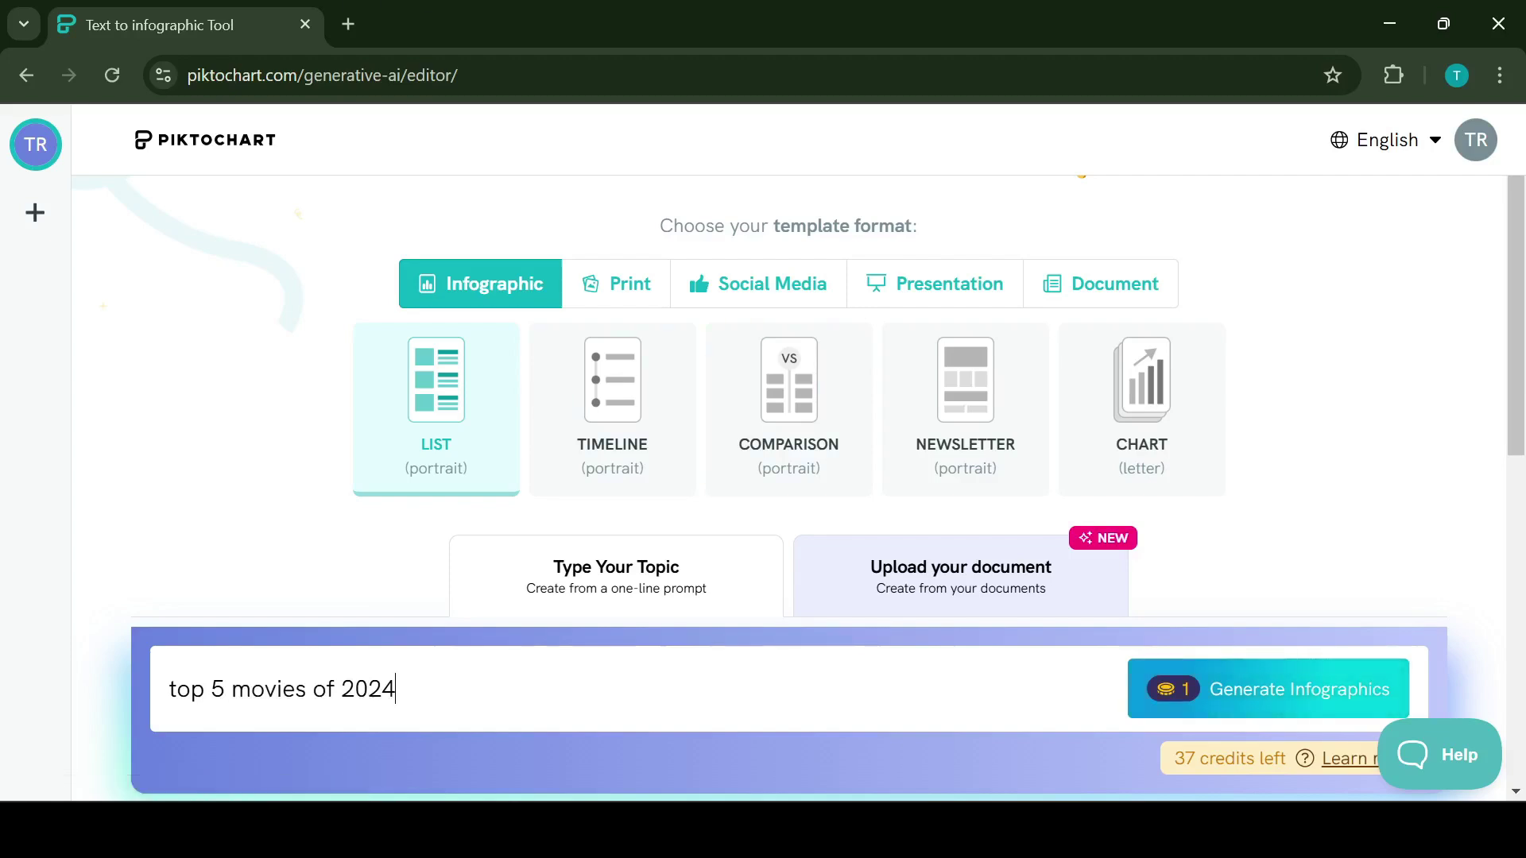
Step: Generate a list infographic from the topic 'top 5 movies of 2024'
{"action": "left_click", "coordinate": [1268, 689]}
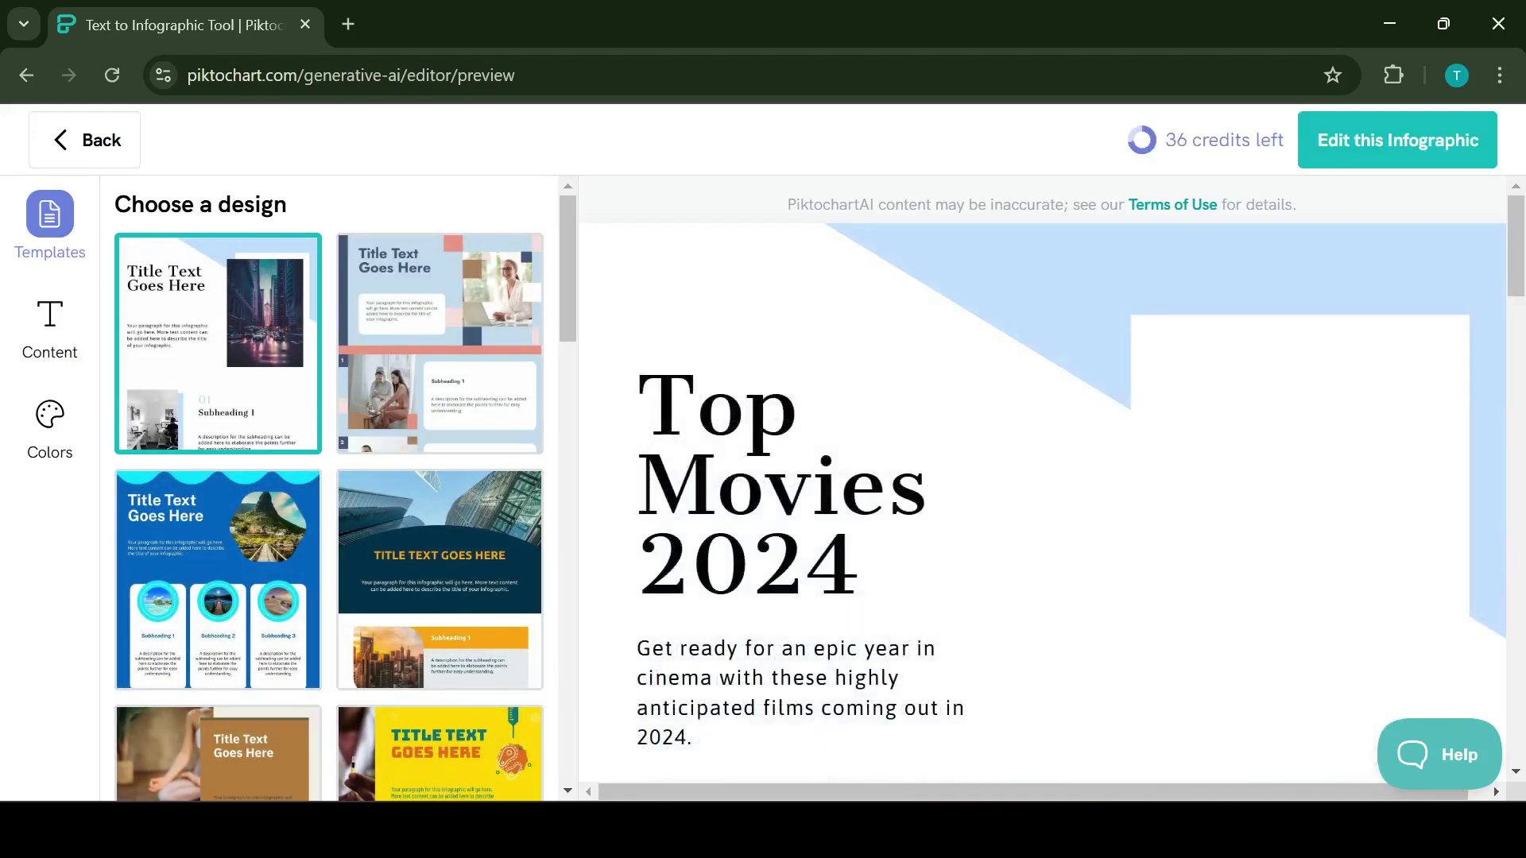
{"action": "scroll", "coordinate": [1050, 477], "scroll_direction": "down", "scroll_amount": 2}
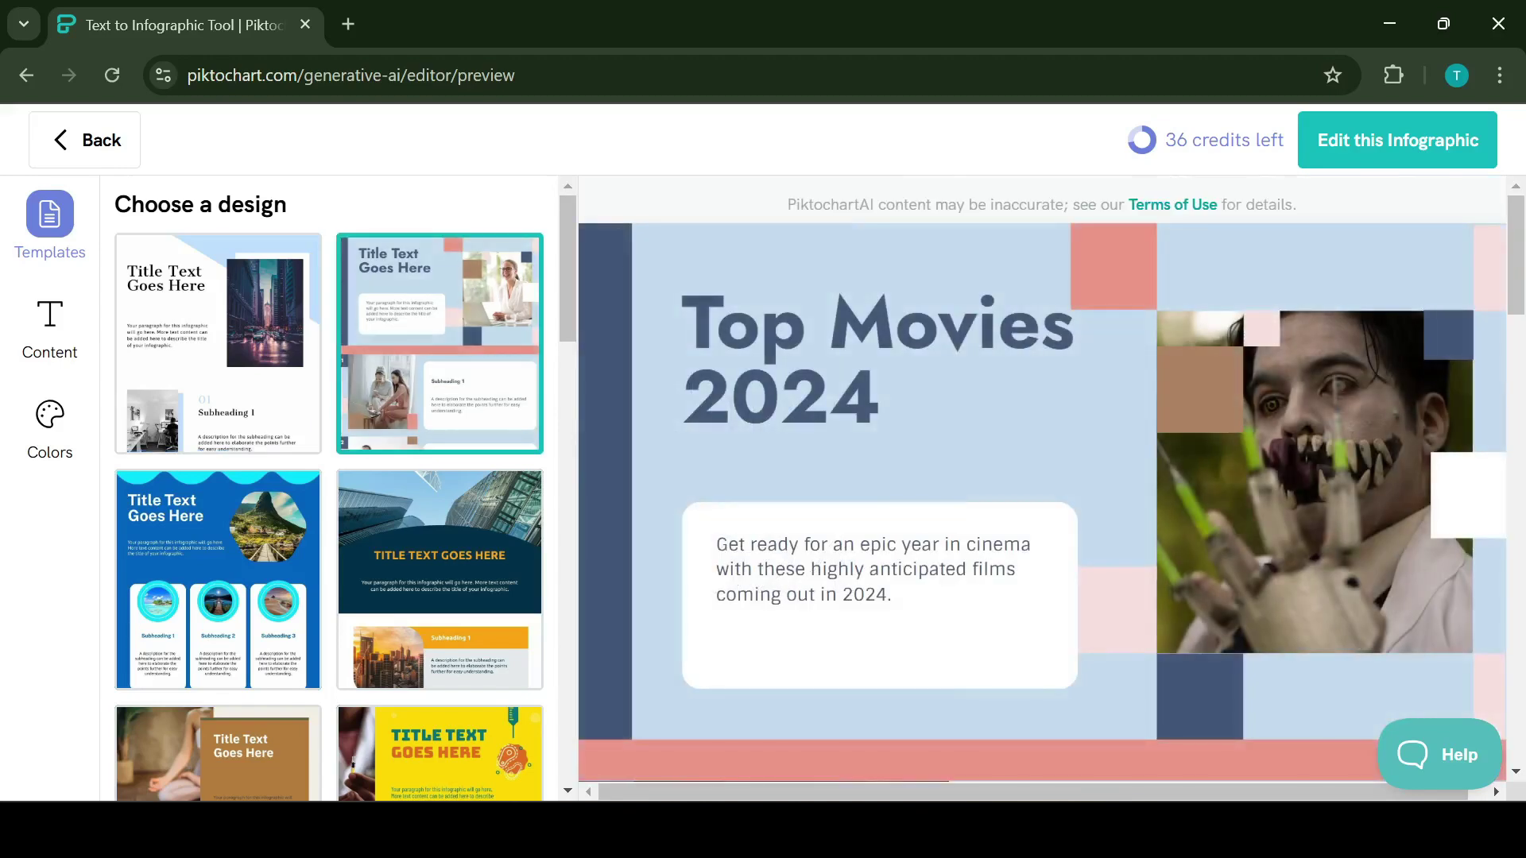
{"action": "scroll", "coordinate": [1049, 477], "scroll_direction": "down", "scroll_amount": 5}
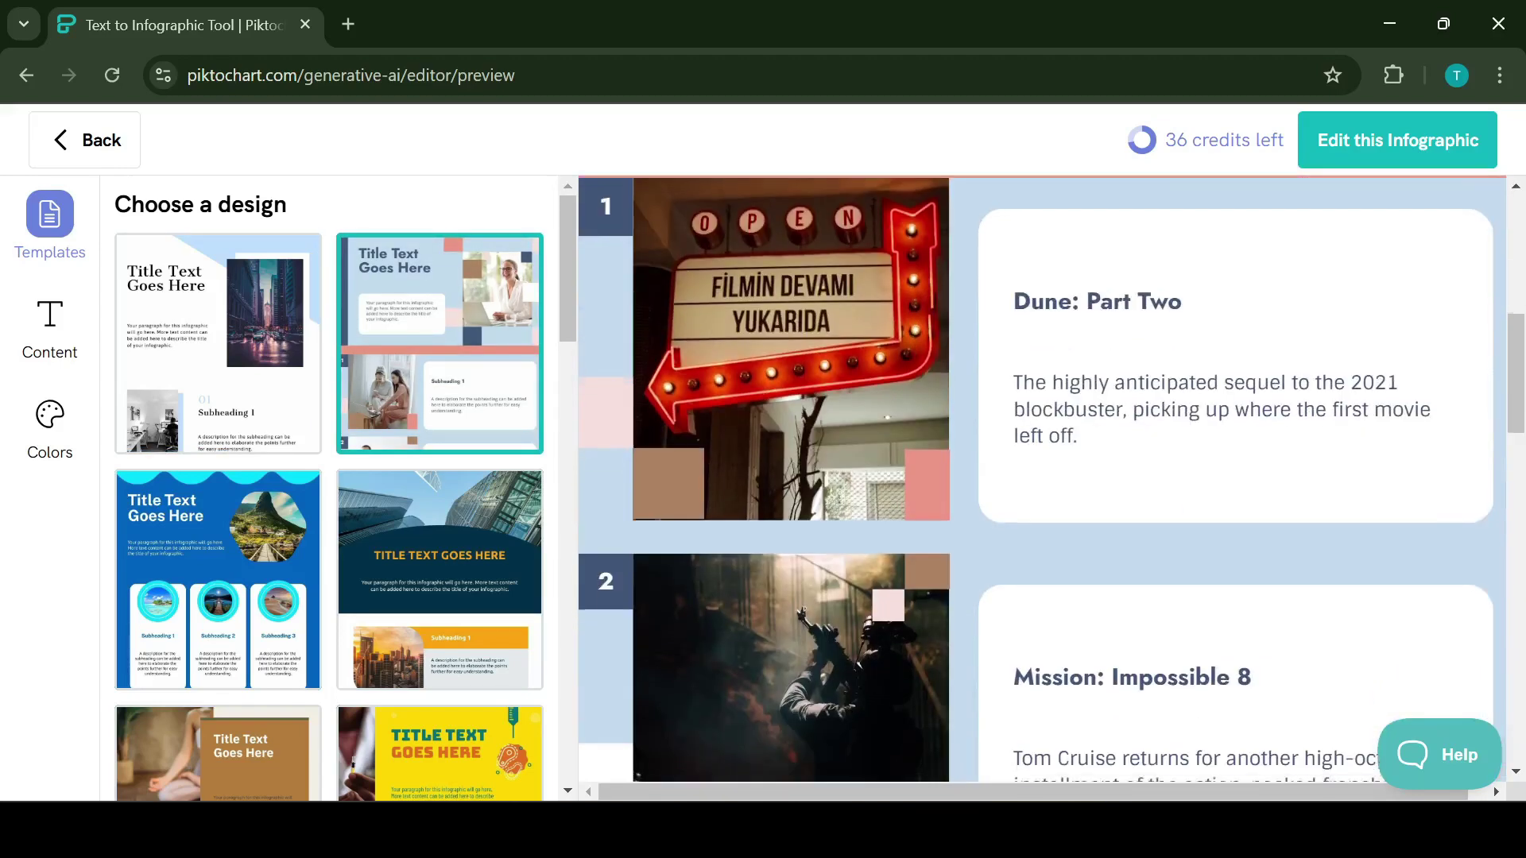
{"action": "scroll", "coordinate": [1049, 477], "scroll_direction": "down", "scroll_amount": 4}
{"action": "scroll", "coordinate": [1049, 477], "scroll_direction": "down", "scroll_amount": 3}
{"action": "scroll", "coordinate": [1050, 477], "scroll_direction": "down", "scroll_amount": 2}
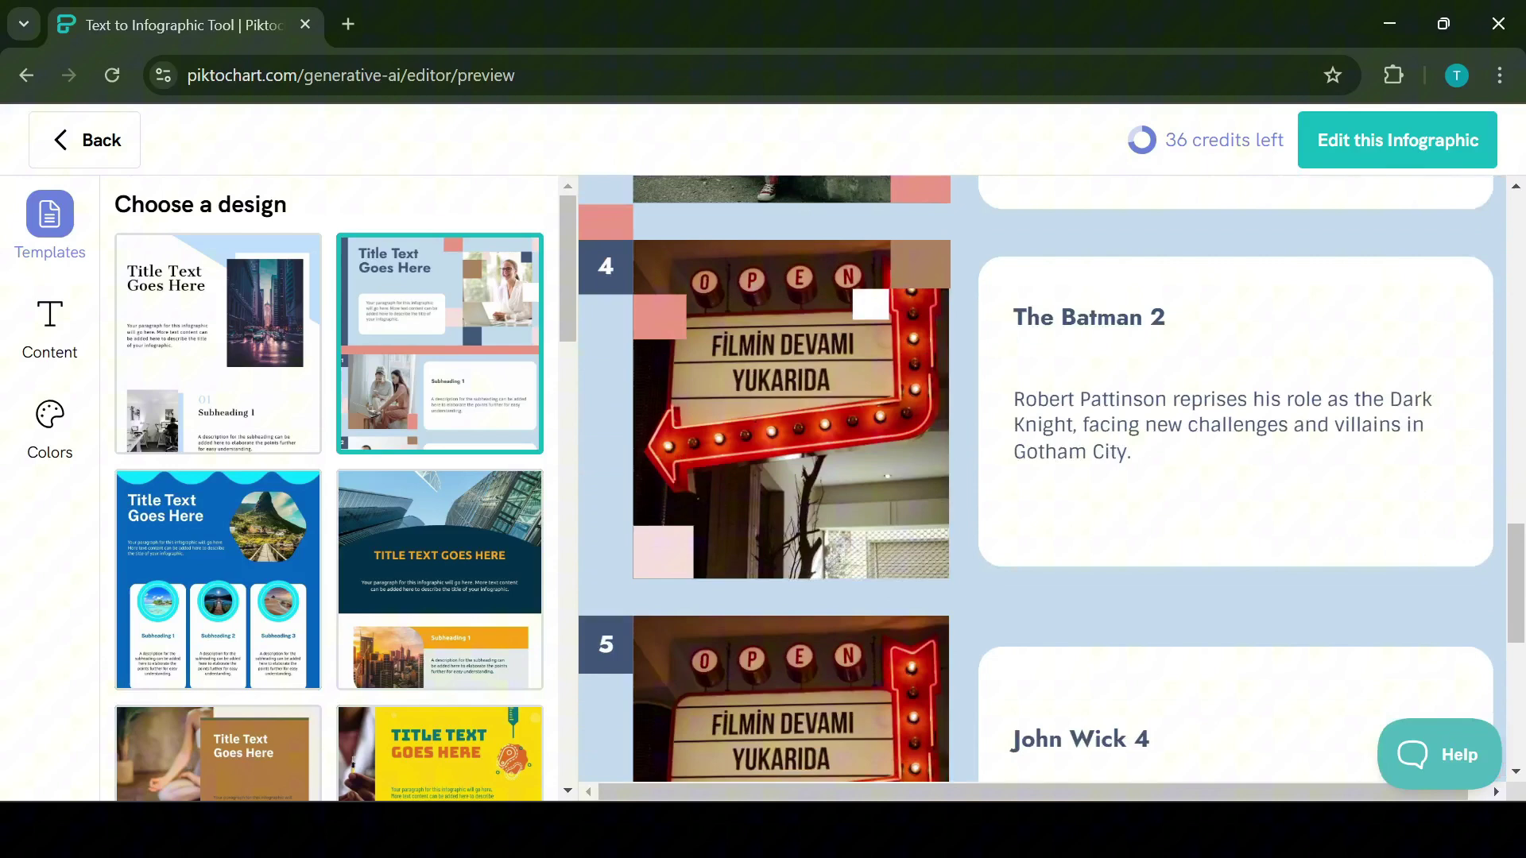
{"action": "scroll", "coordinate": [1050, 476], "scroll_direction": "down", "scroll_amount": 3}
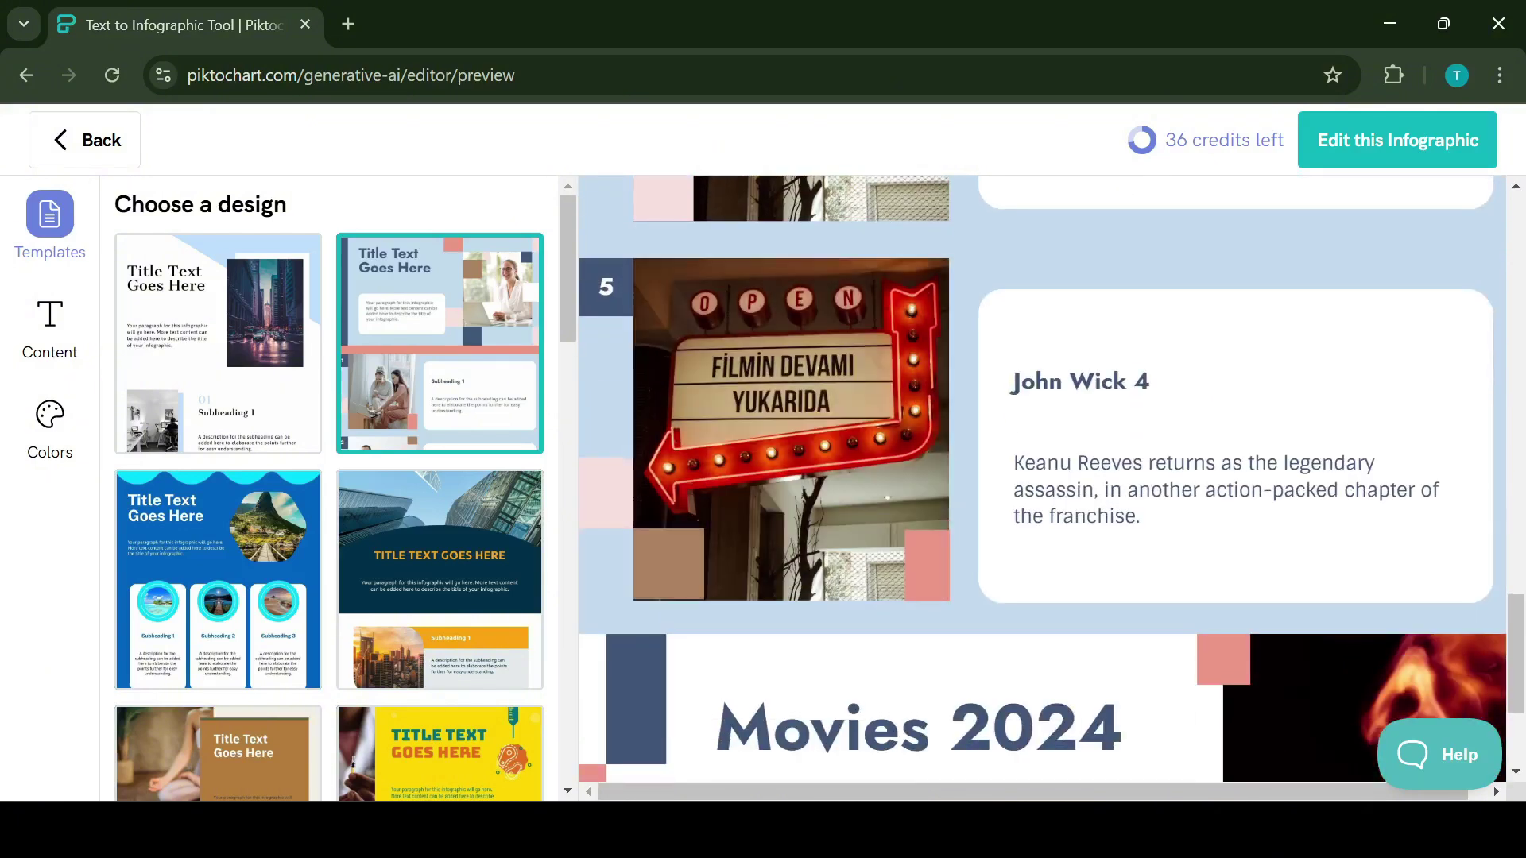
{"action": "scroll", "coordinate": [787, 429], "scroll_direction": "up", "scroll_amount": 3}
{"action": "scroll", "coordinate": [787, 477], "scroll_direction": "up", "scroll_amount": 1}
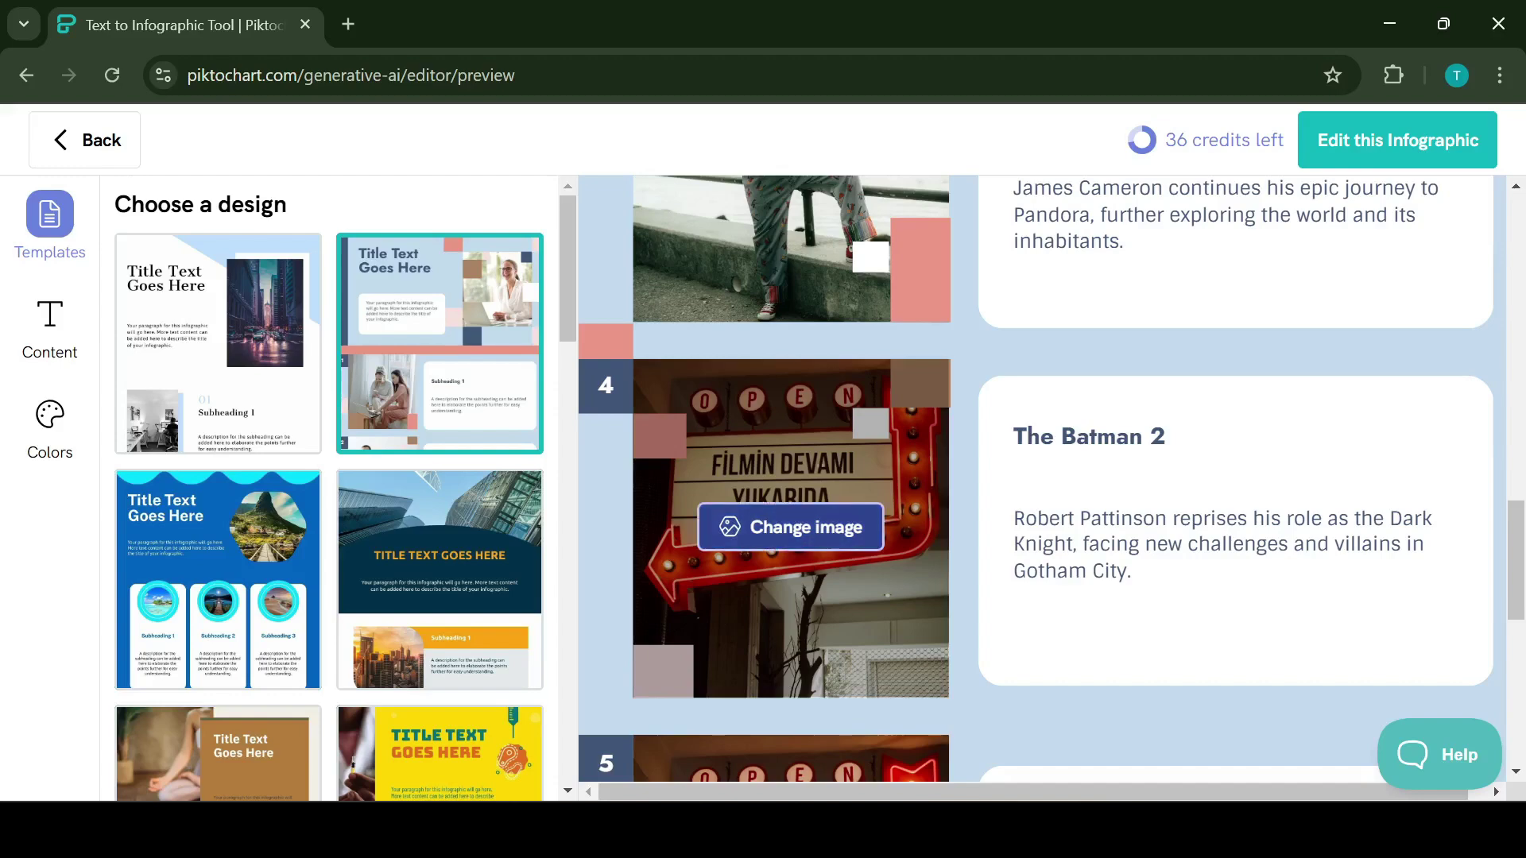
Step: Swap item 4's picture for an Inspire Me–generated Batman image, then open the full editor
{"action": "left_click", "coordinate": [789, 525]}
{"action": "left_click", "coordinate": [864, 460]}
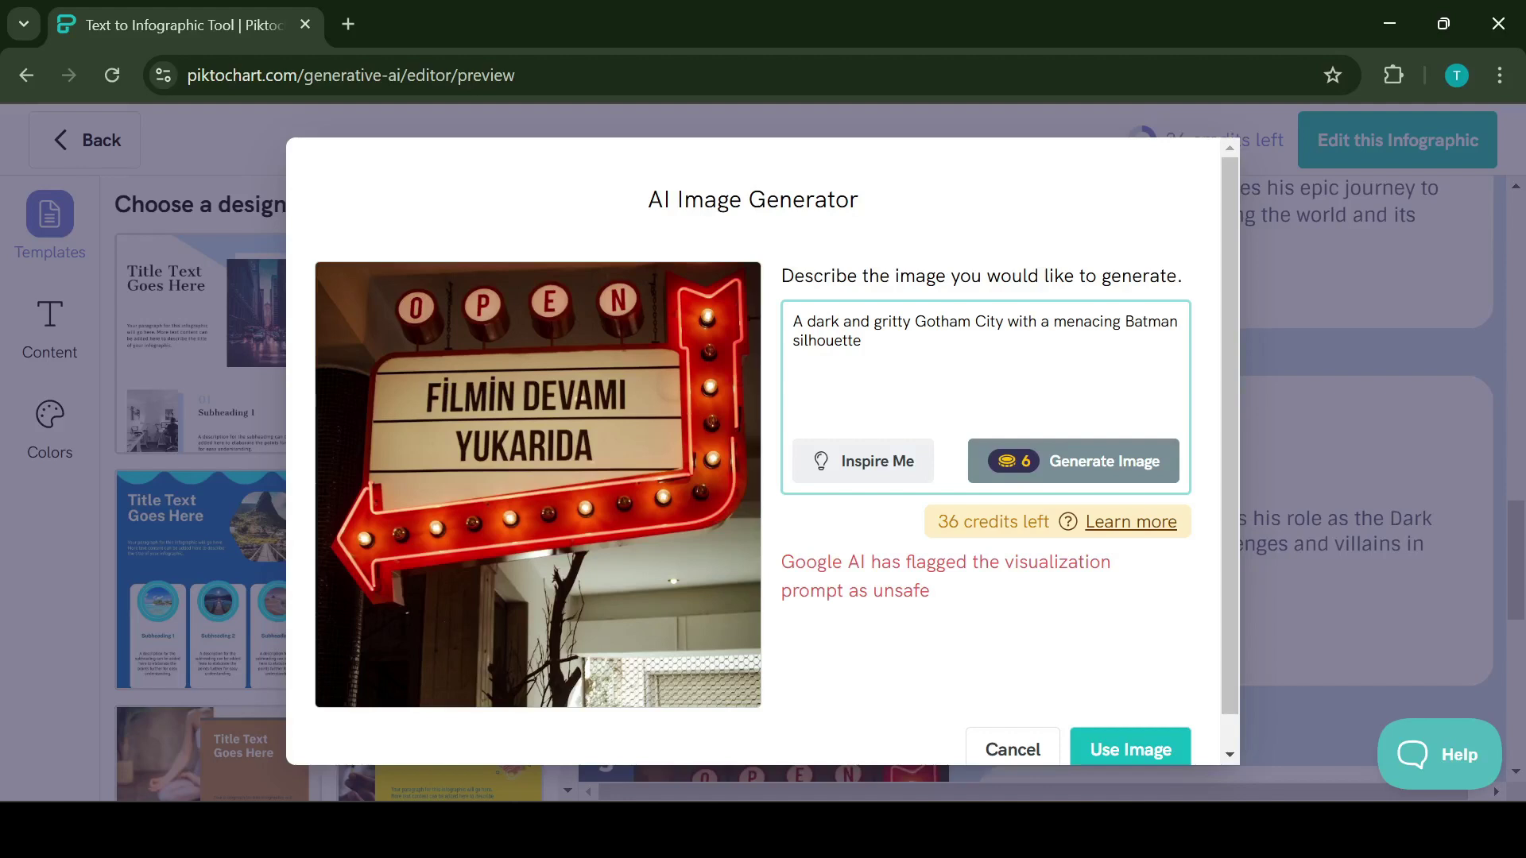
{"action": "left_click", "coordinate": [1073, 461]}
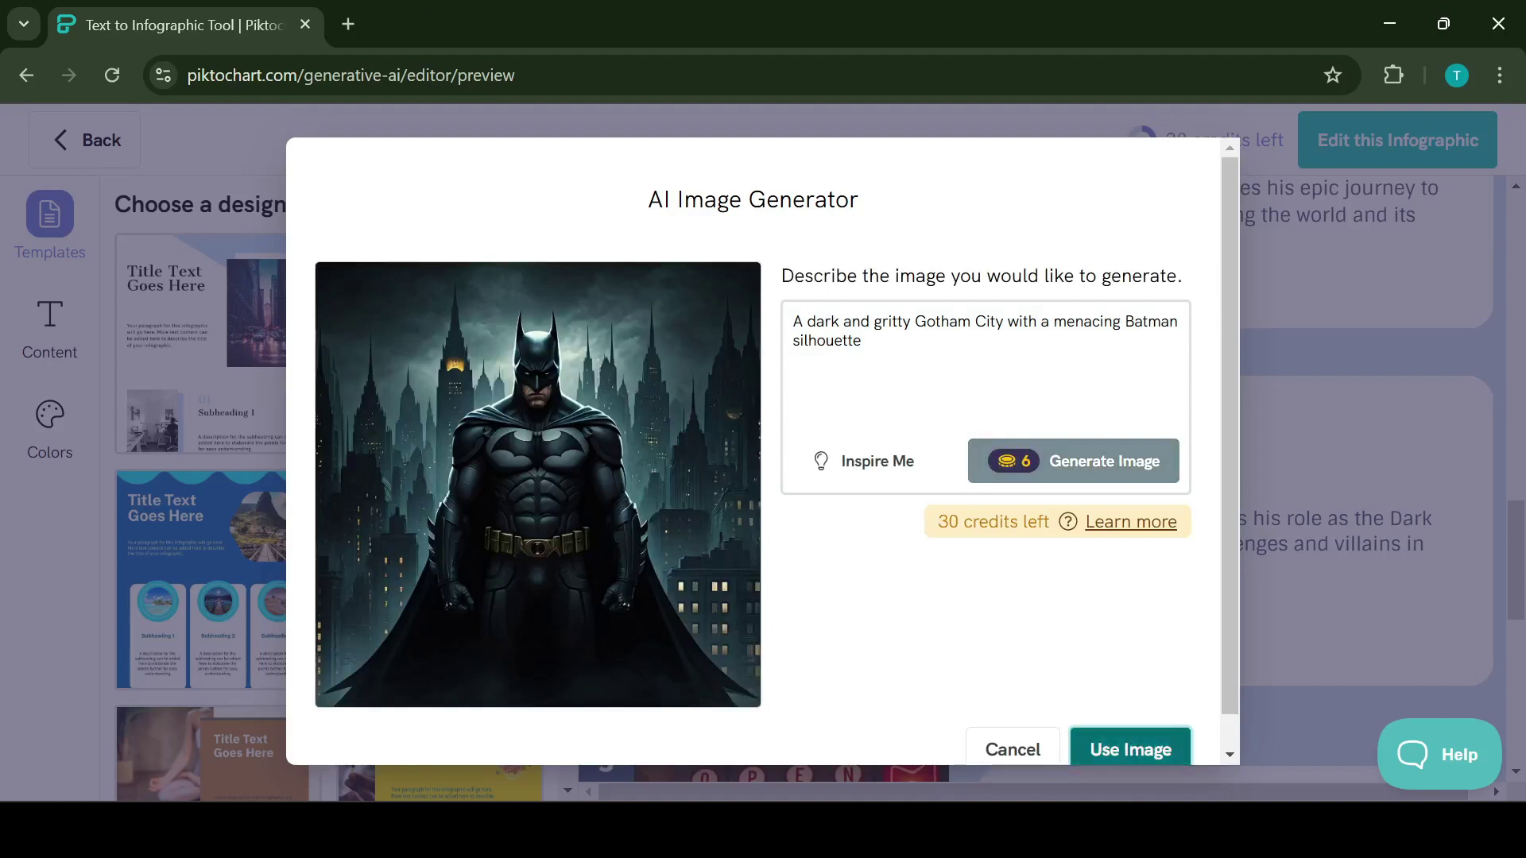
{"action": "left_click", "coordinate": [1131, 749]}
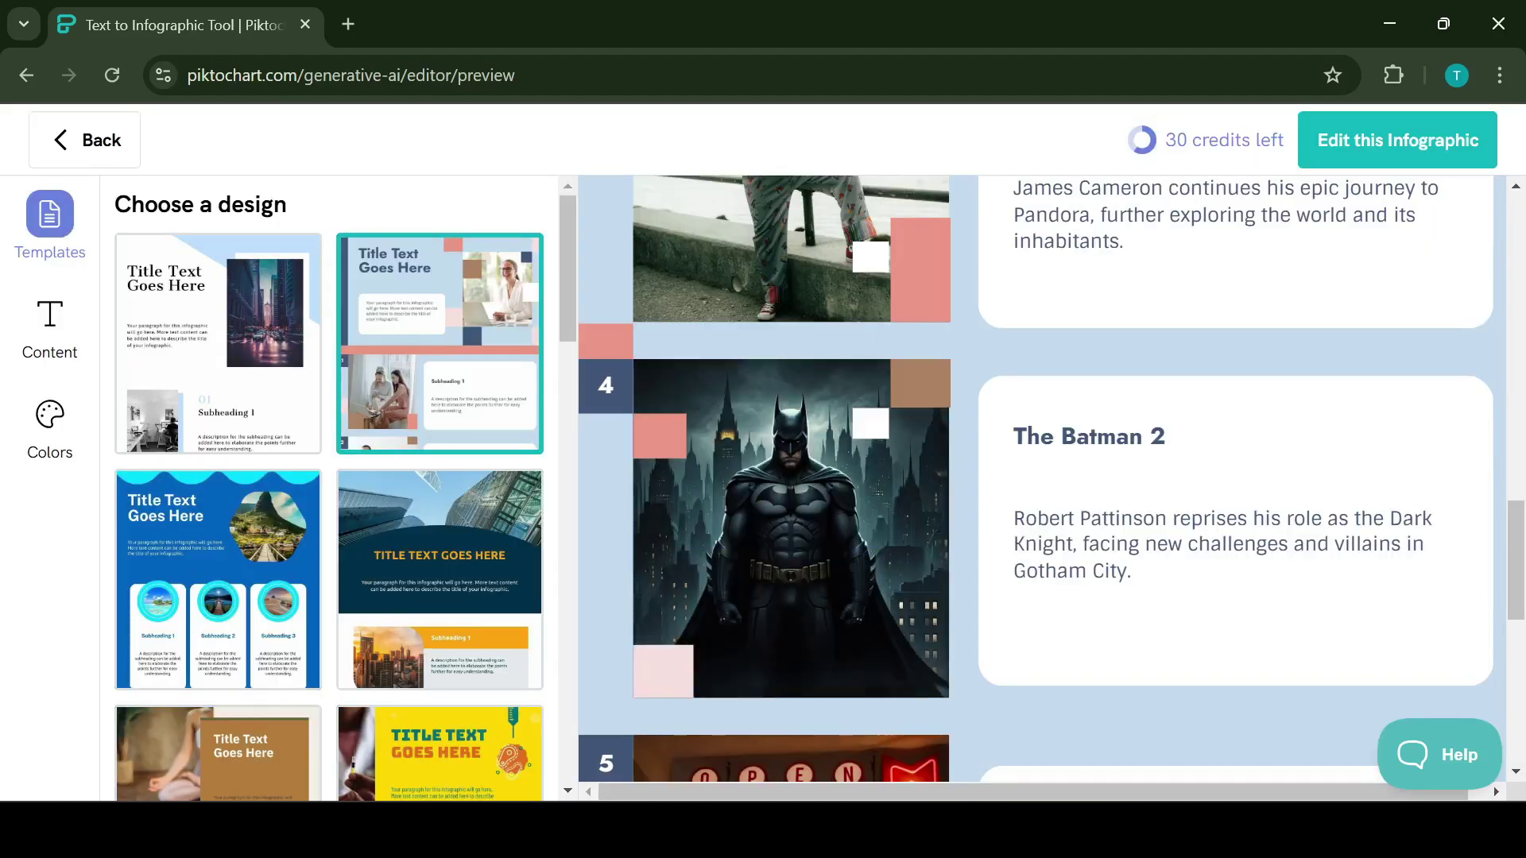
{"action": "left_click", "coordinate": [1397, 139]}
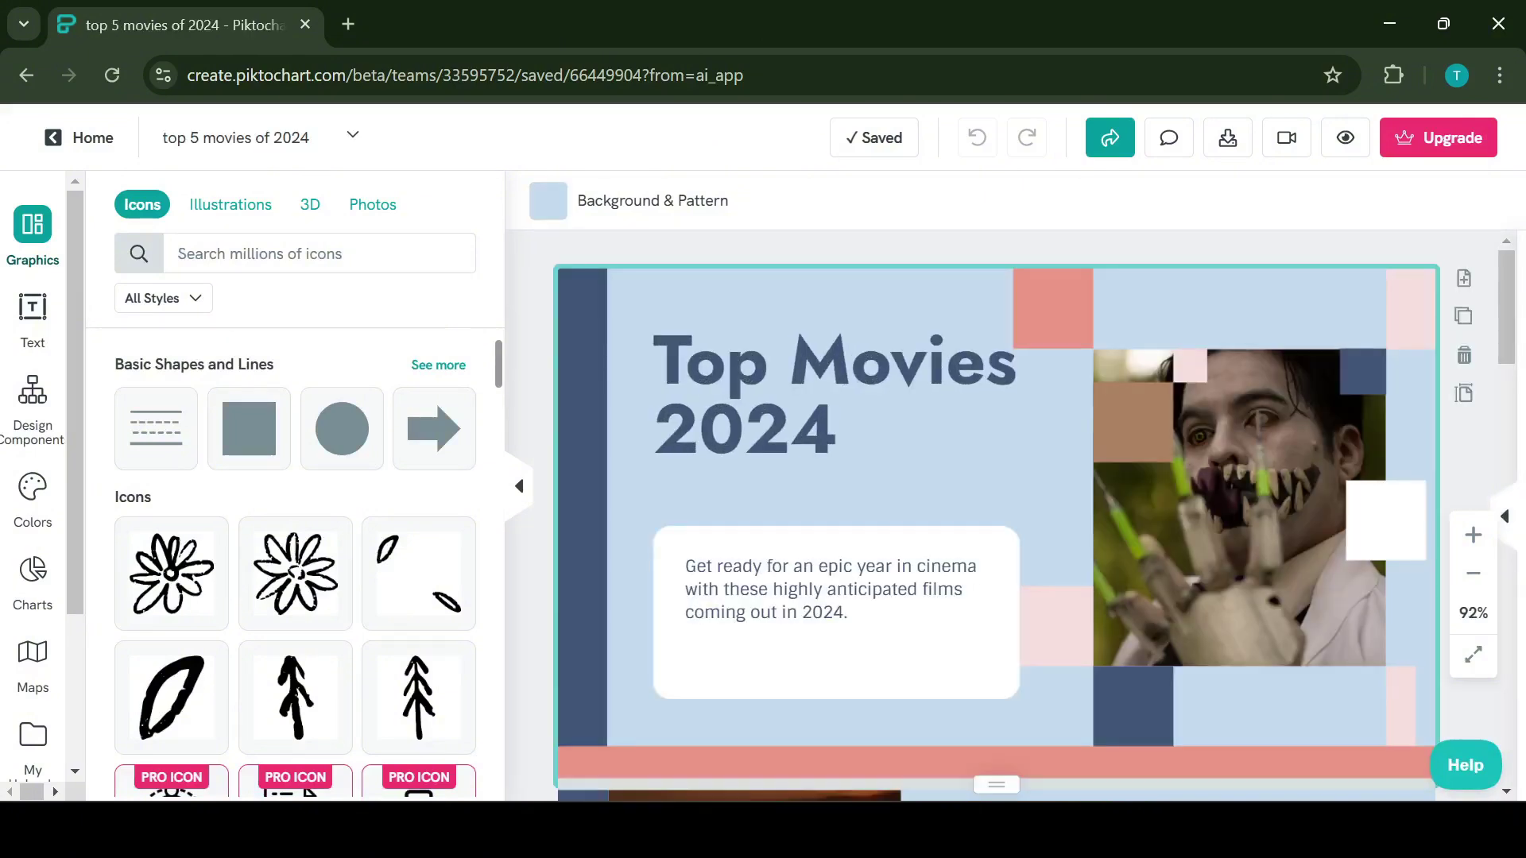
Step: Browse the Illustration and 3D graphics, then search stock photos for 'batman'
{"action": "left_click", "coordinate": [230, 204]}
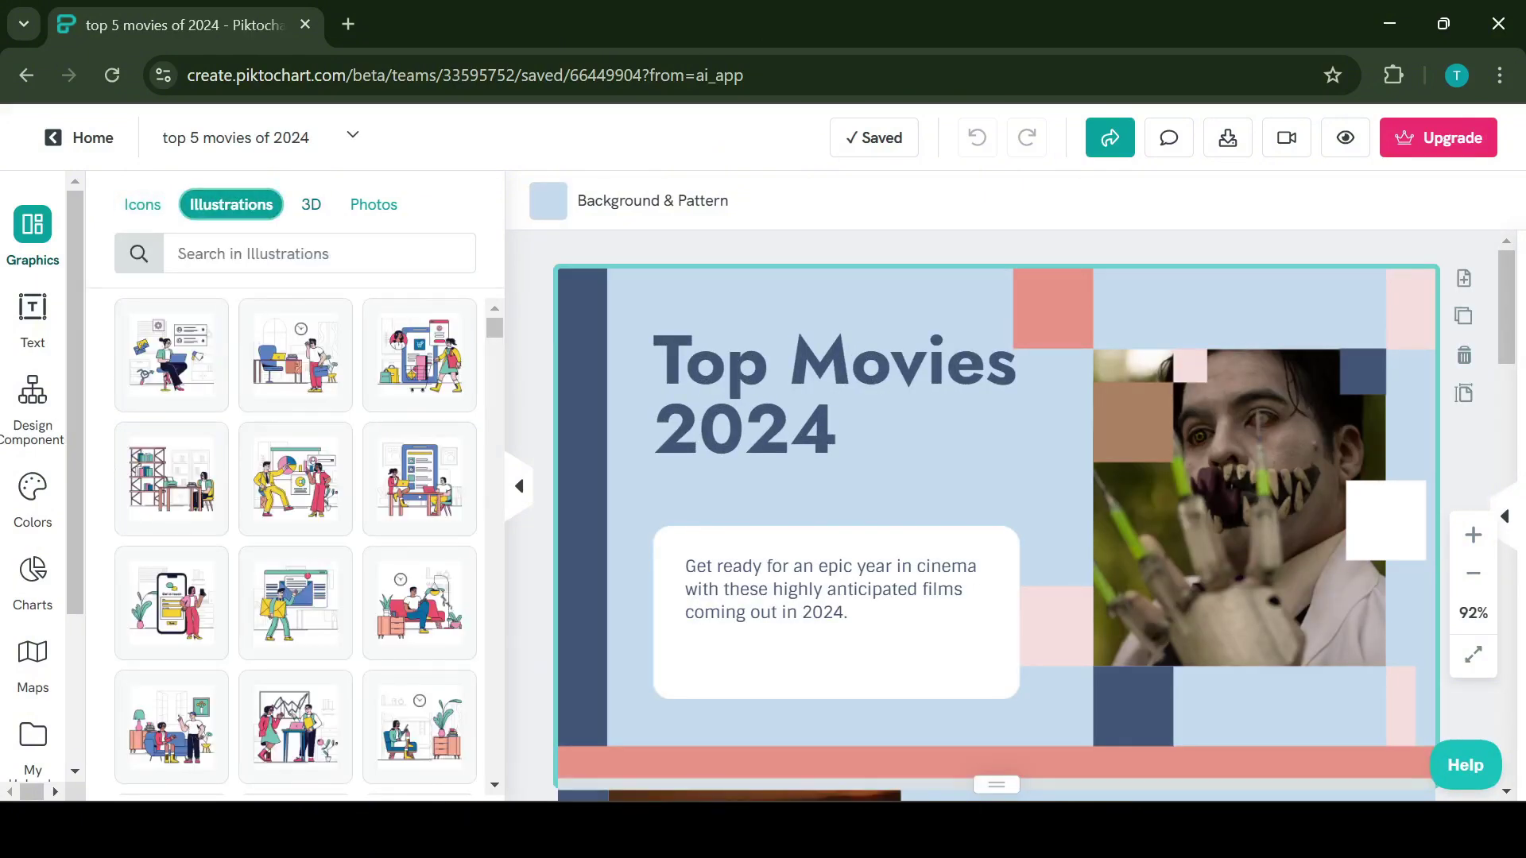
{"action": "left_click", "coordinate": [310, 204]}
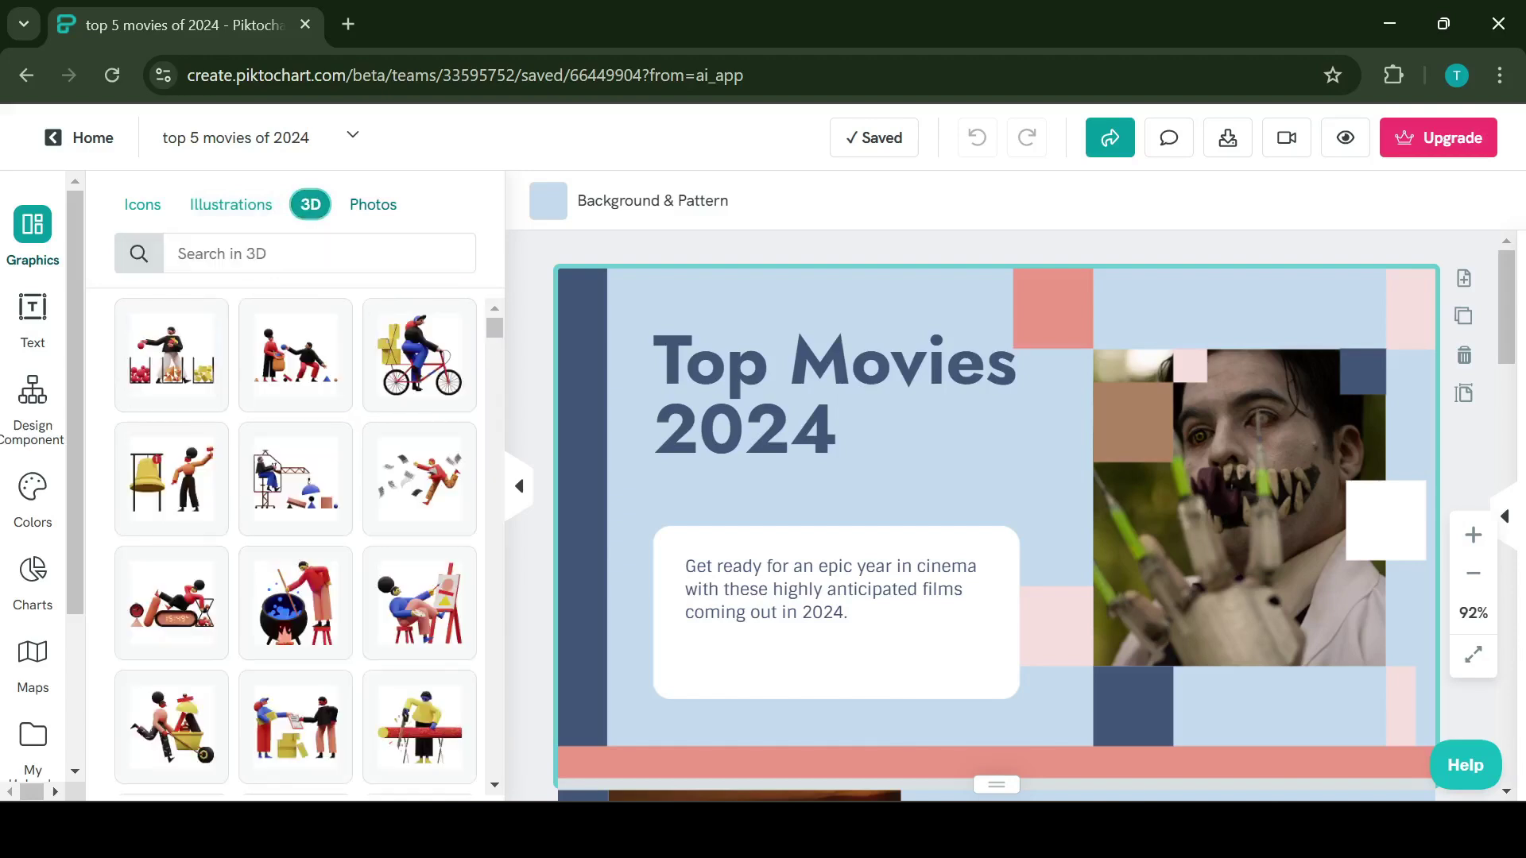
{"action": "left_click", "coordinate": [372, 204]}
{"action": "type", "text": "batman"}
{"action": "key", "text": "Return"}
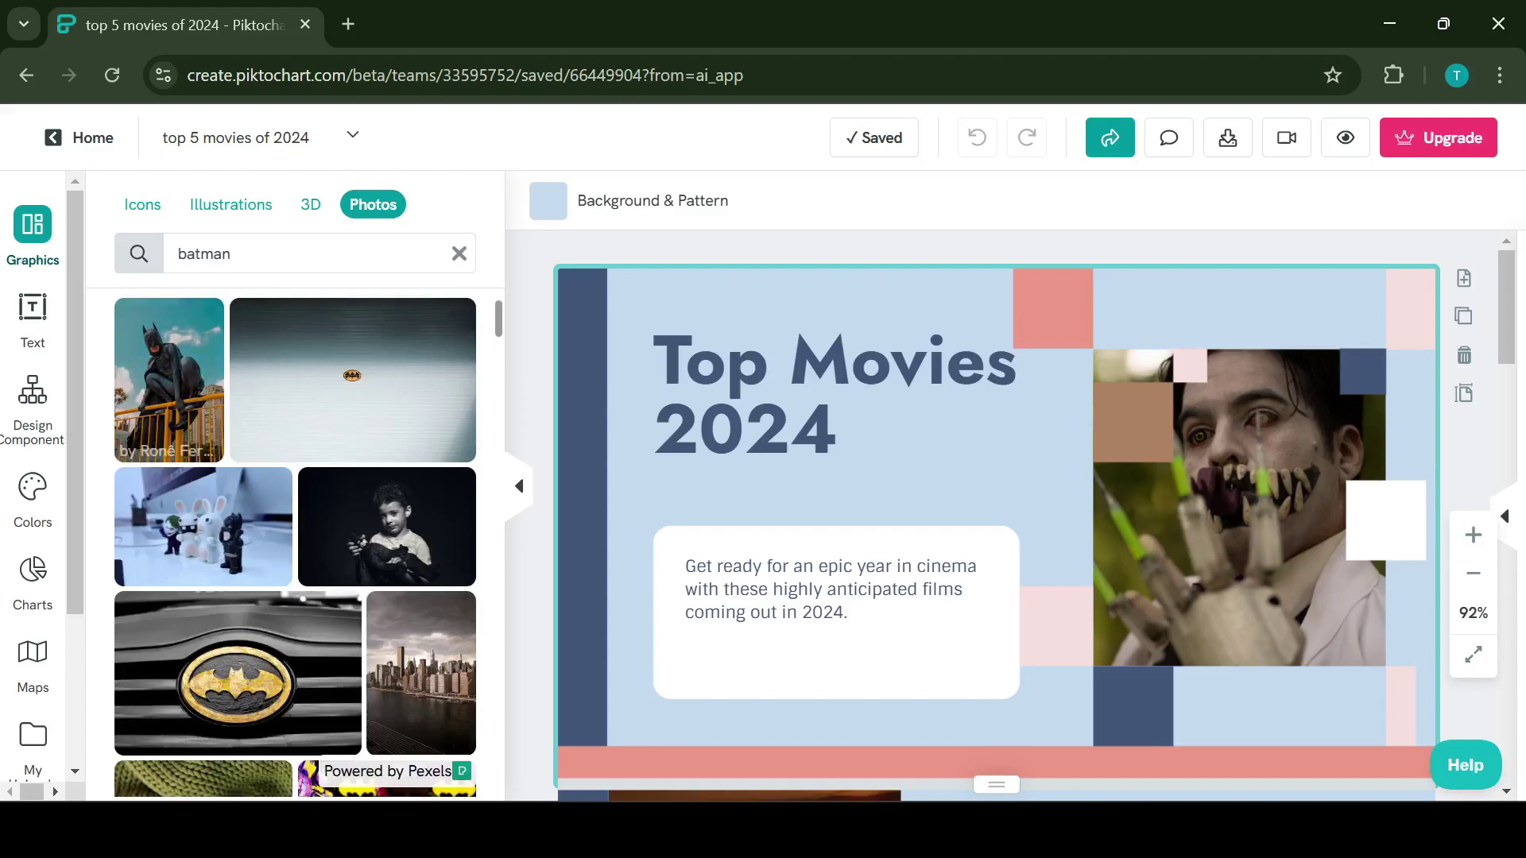
{"action": "scroll", "coordinate": [179, 334], "scroll_direction": "down", "scroll_amount": 3}
{"action": "scroll", "coordinate": [298, 537], "scroll_direction": "up", "scroll_amount": 2}
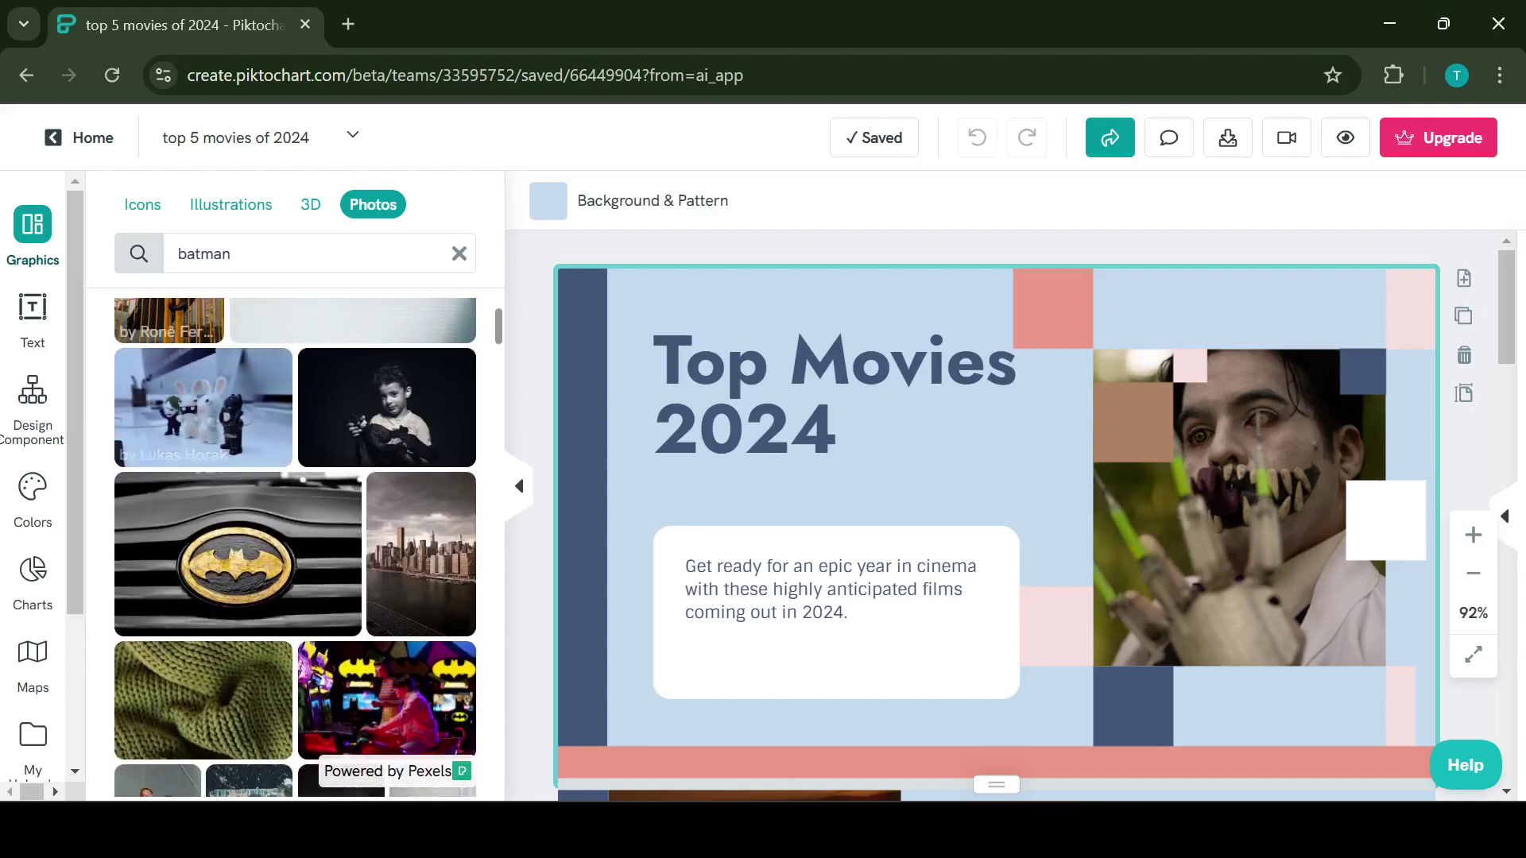
{"action": "left_click", "coordinate": [32, 496]}
Step: Try the Green and Black Gold colour schemes, then apply Ocean to the infographic
{"action": "left_click", "coordinate": [369, 442]}
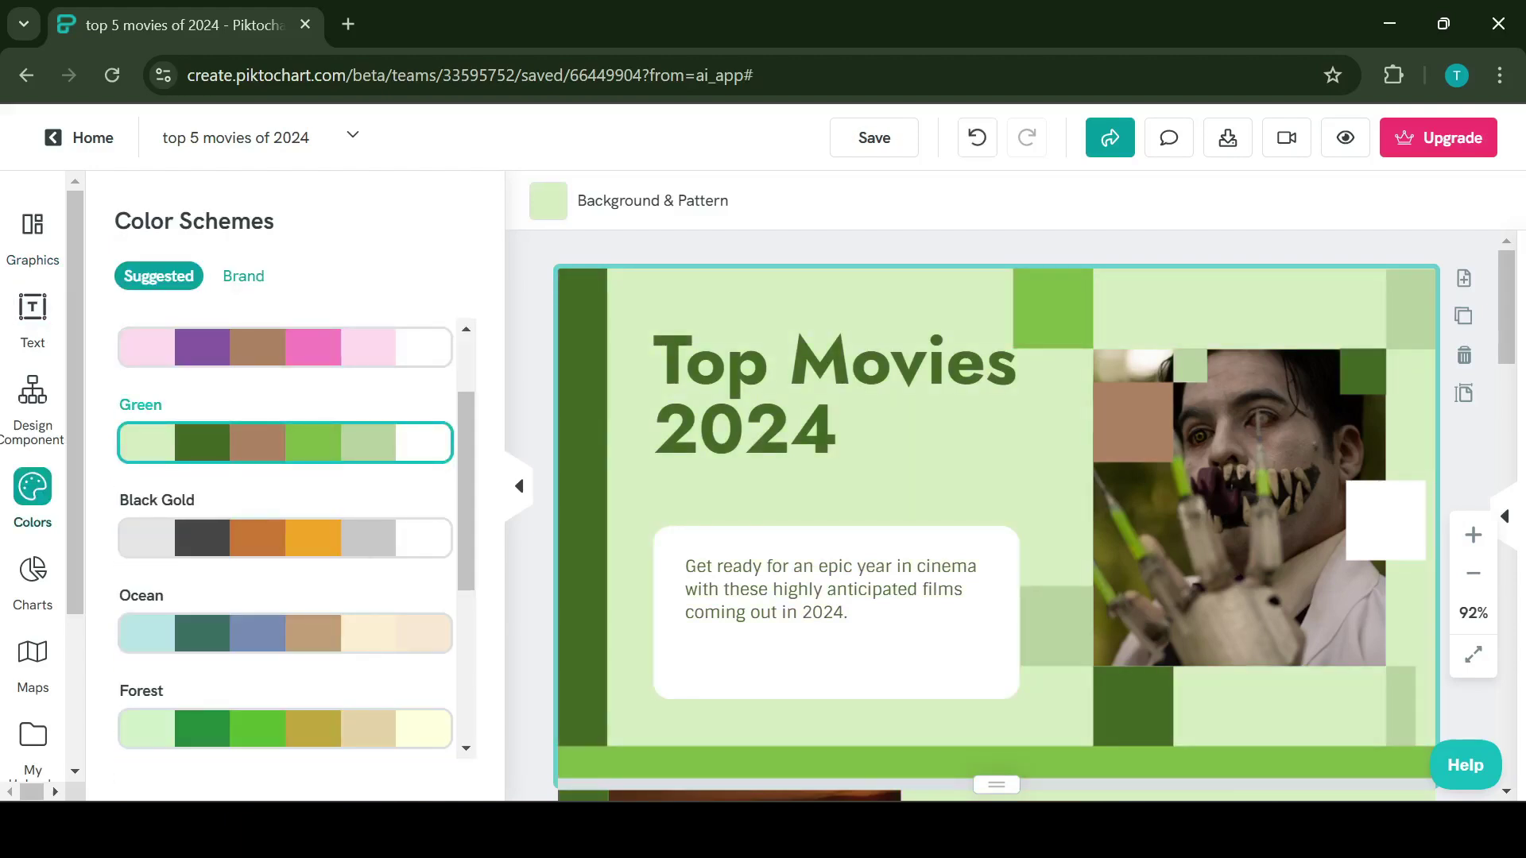
{"action": "left_click", "coordinate": [312, 537]}
{"action": "left_click", "coordinate": [313, 633]}
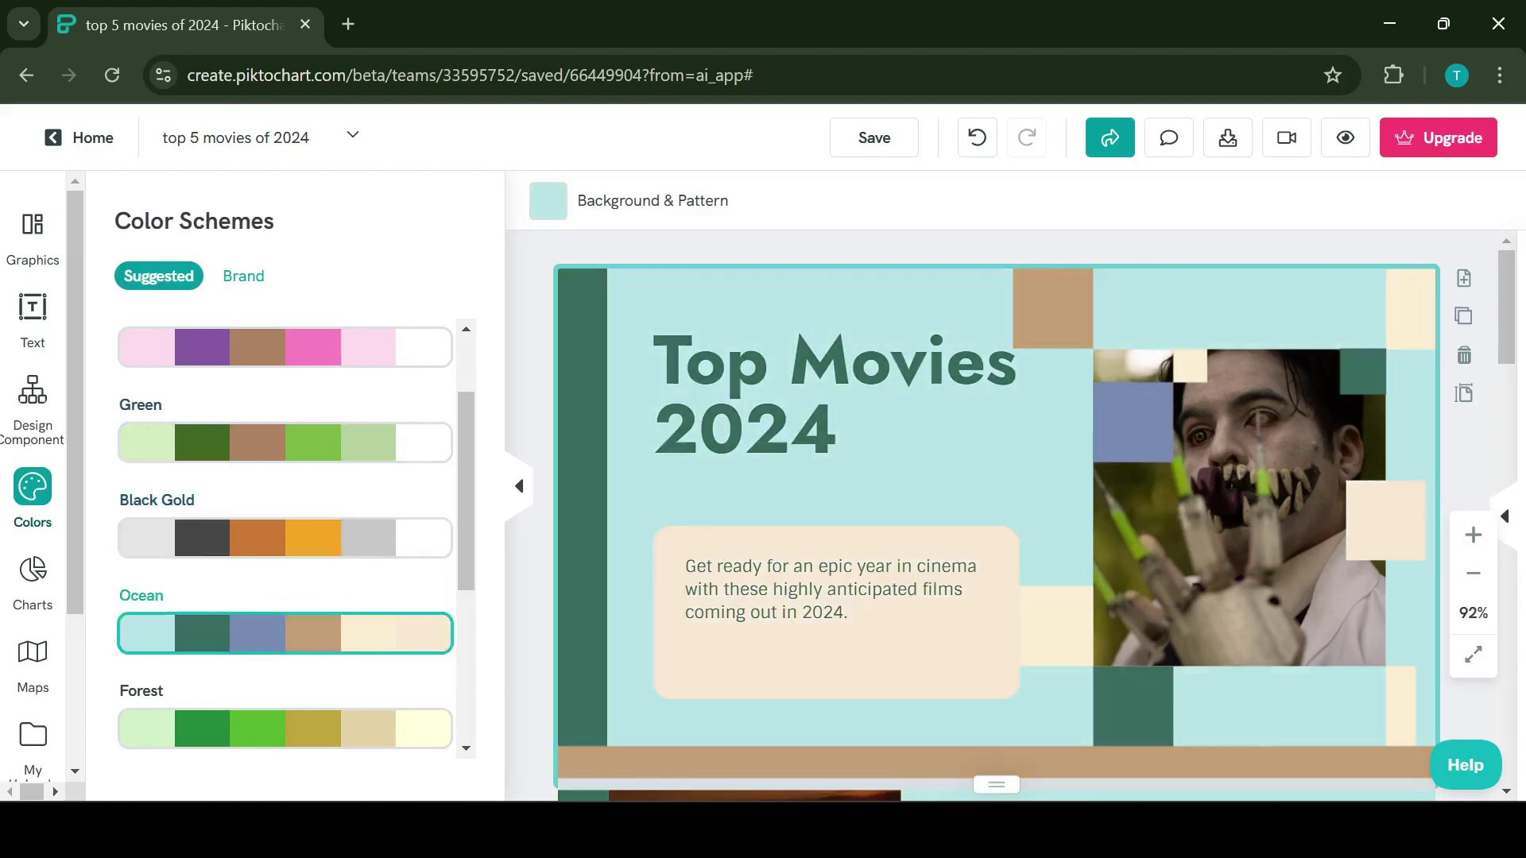
{"action": "scroll", "coordinate": [286, 537], "scroll_direction": "down", "scroll_amount": 1}
{"action": "left_click", "coordinate": [33, 733]}
Step: Review the sharing options and the available download file formats
{"action": "left_click", "coordinate": [1109, 137]}
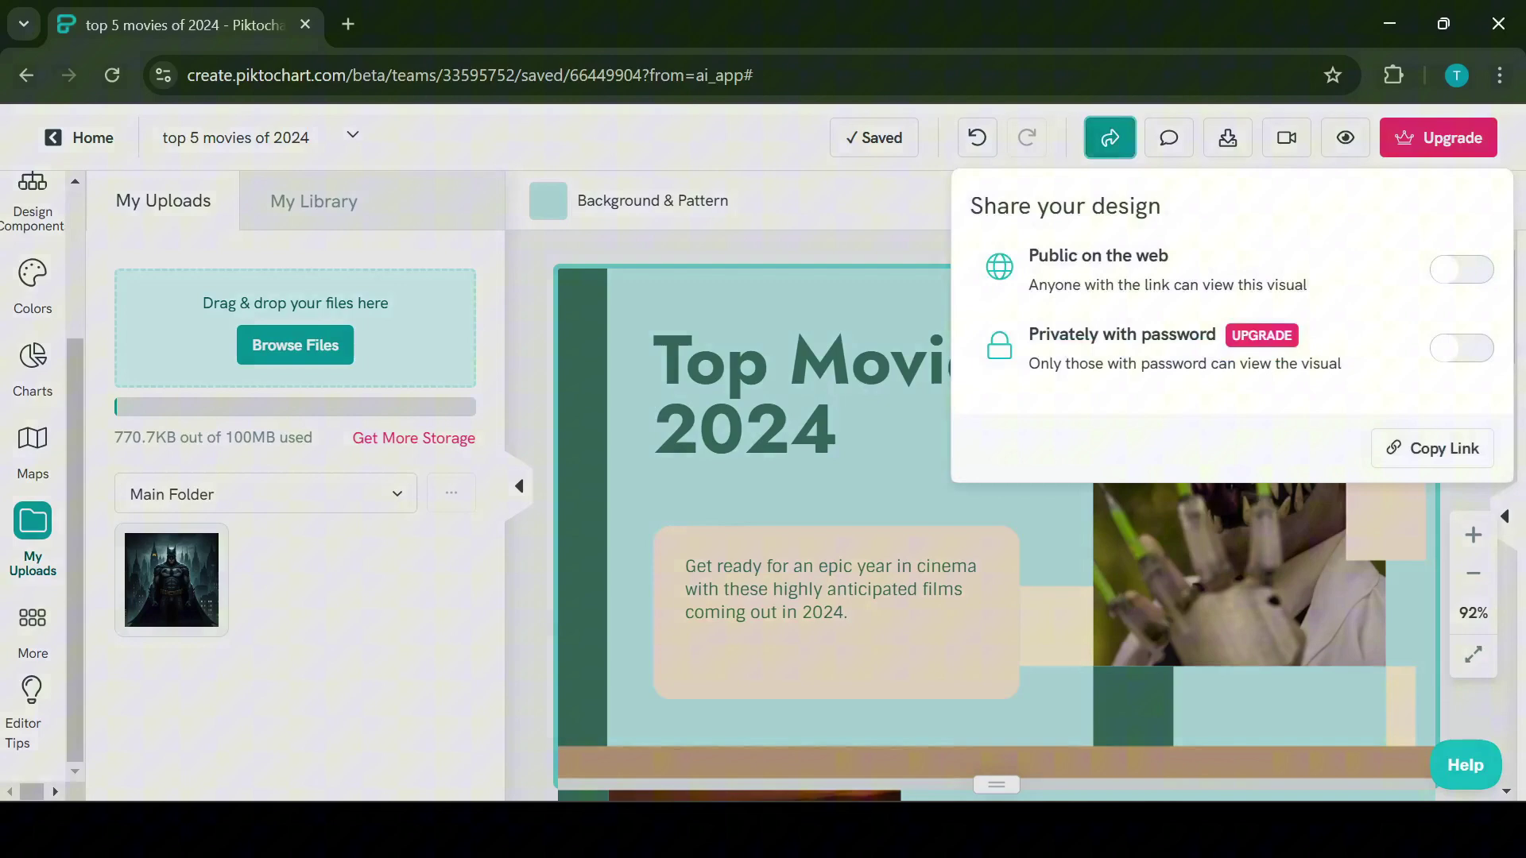
{"action": "left_click", "coordinate": [1227, 138]}
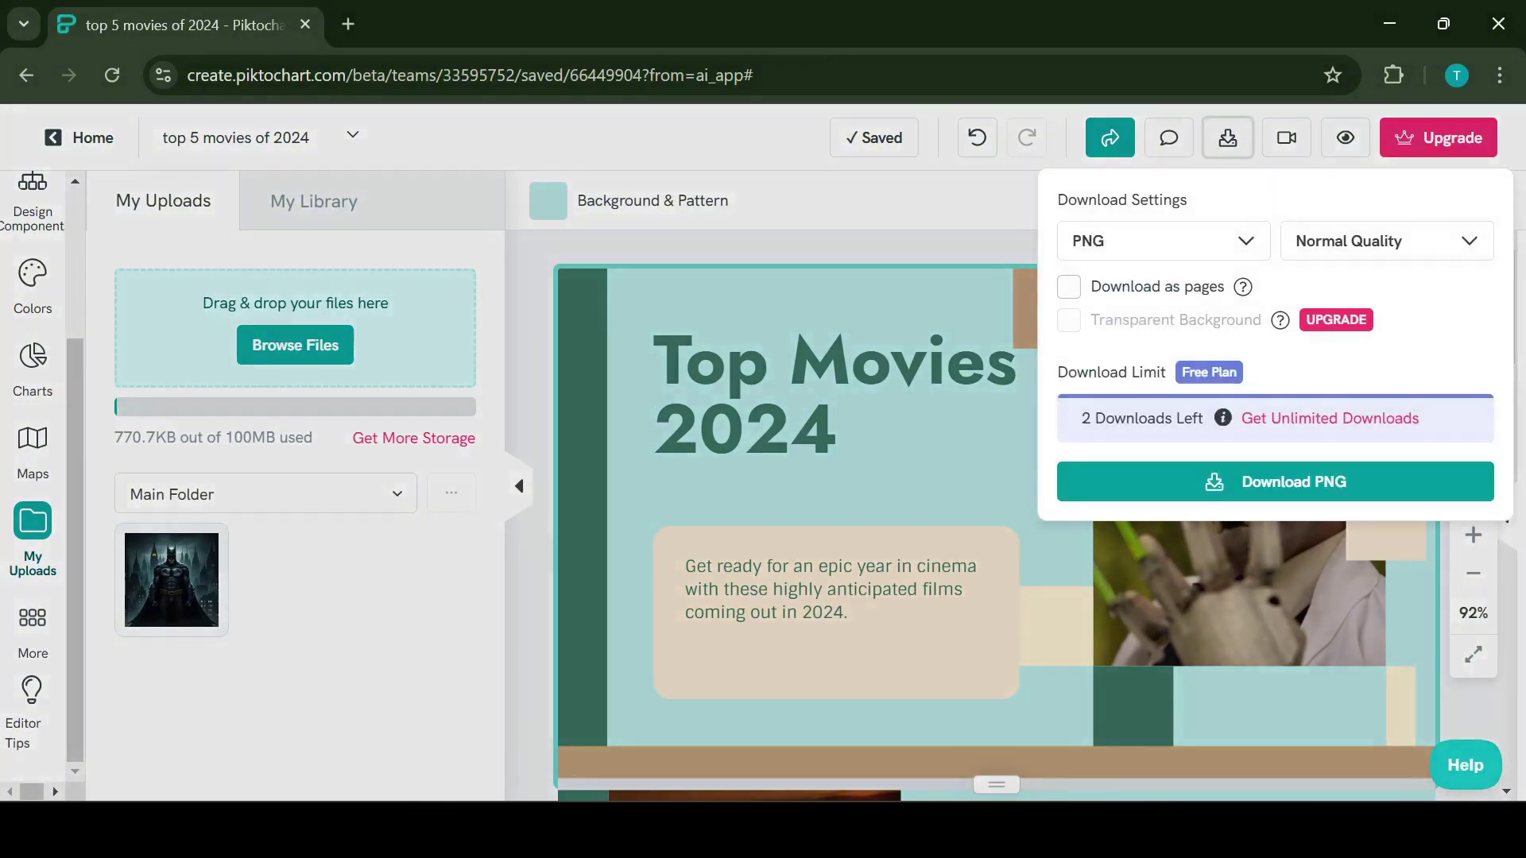
{"action": "left_click", "coordinate": [1163, 242]}
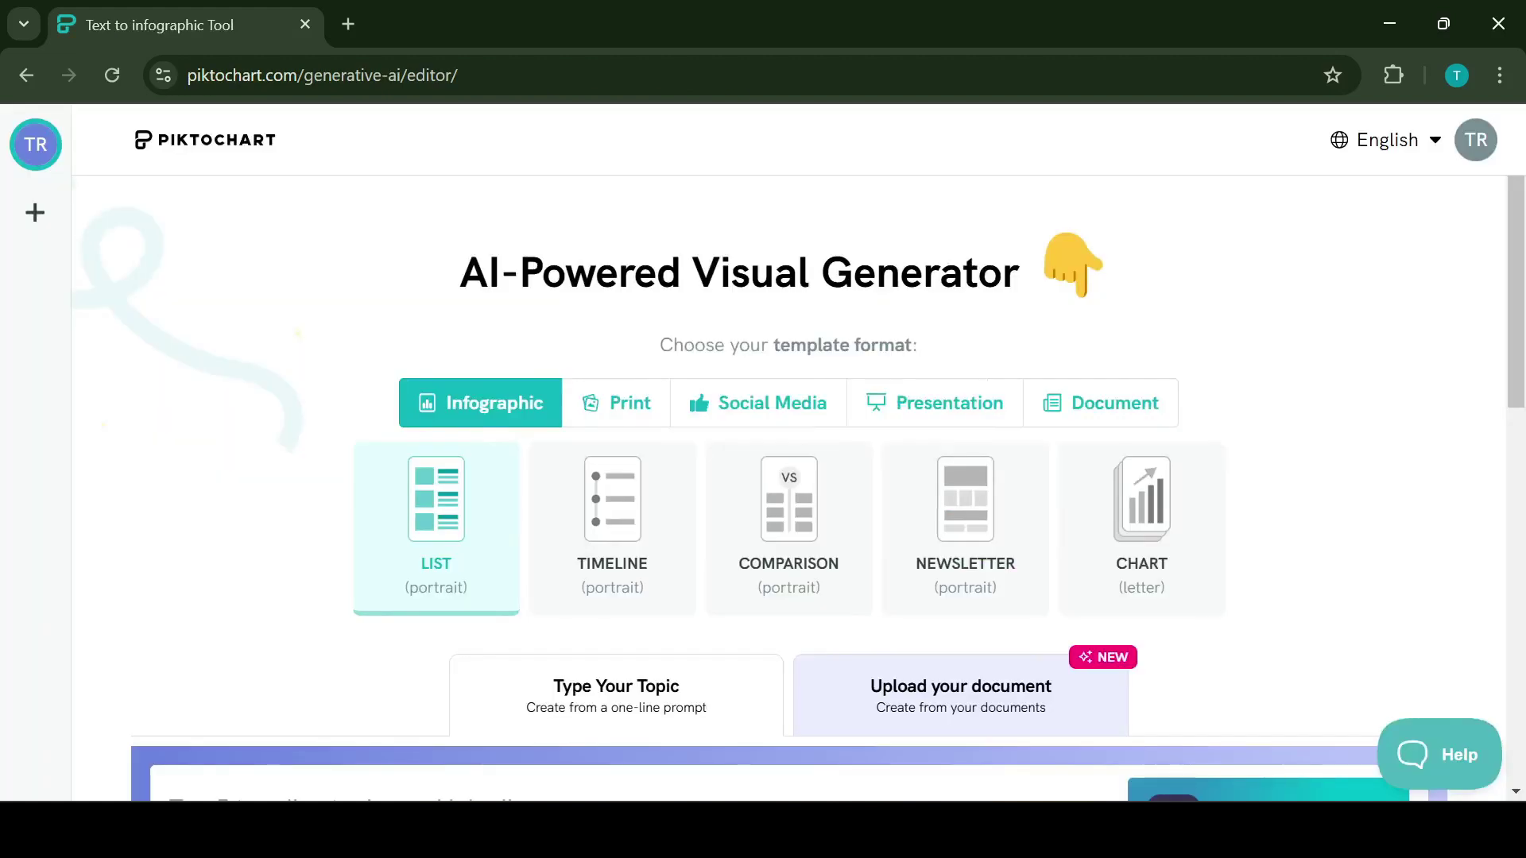
Step: Generate a sports fundamentals lesson plan from the print formats and apply the Sky colour scheme
{"action": "left_click", "coordinate": [615, 404]}
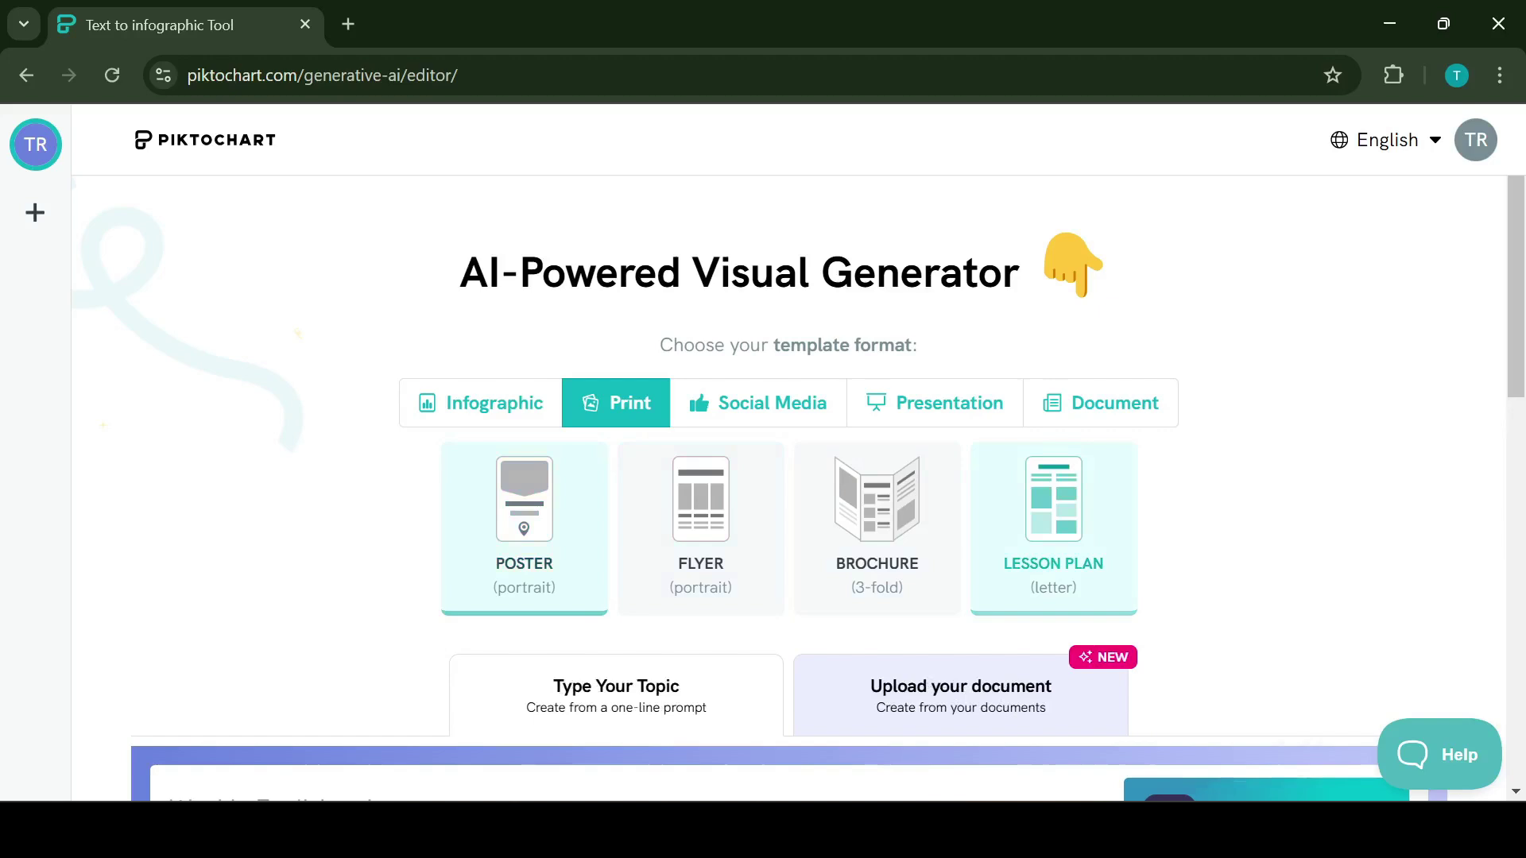
{"action": "scroll", "coordinate": [799, 486], "scroll_direction": "down", "scroll_amount": 2}
{"action": "type", "text": "sports fundamentals"}
{"action": "key", "text": "Return"}
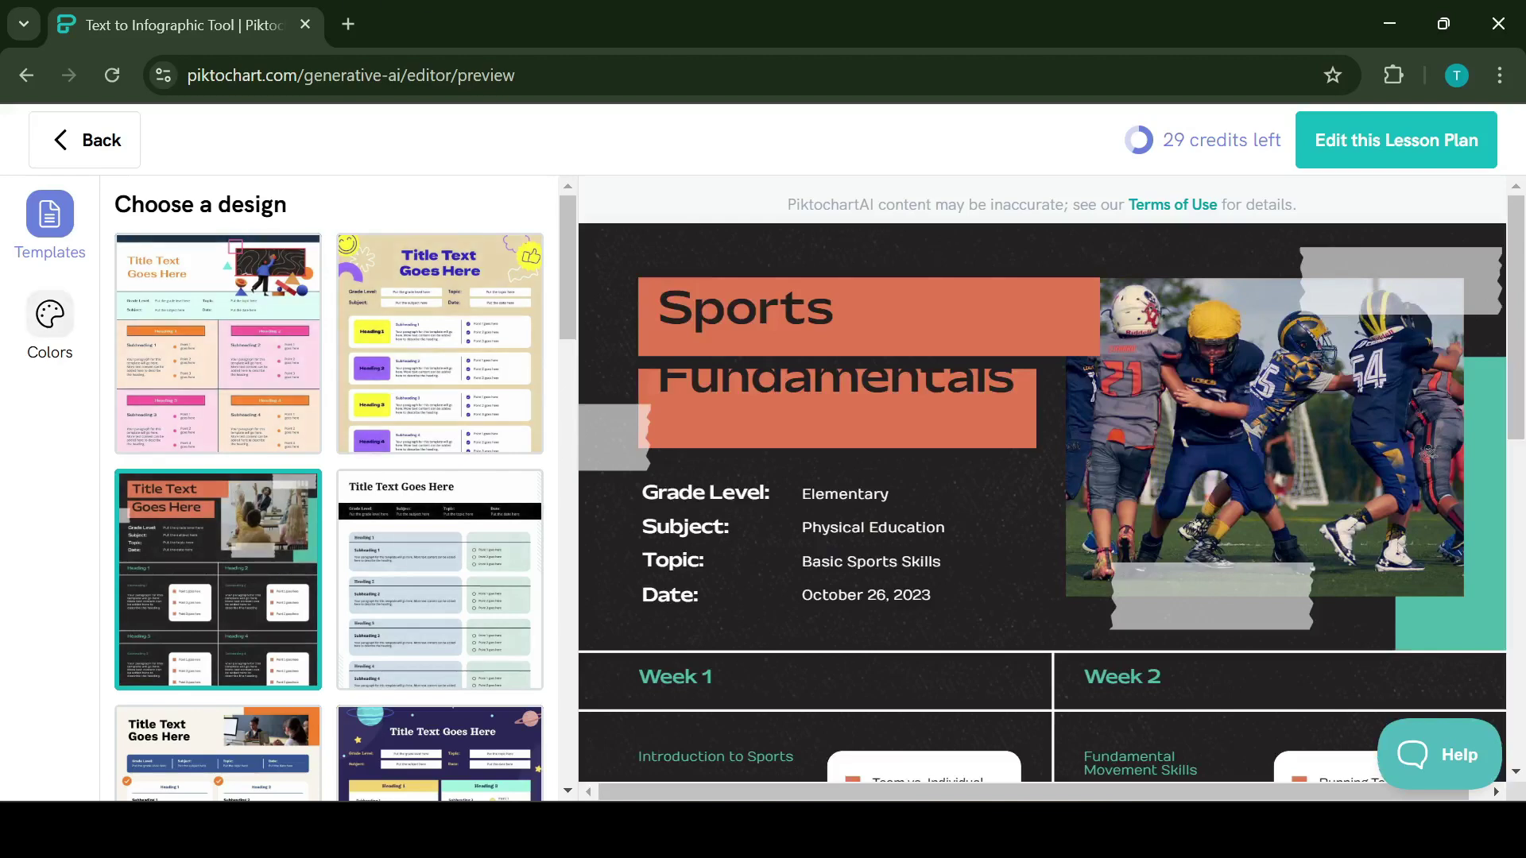
{"action": "left_click", "coordinate": [49, 314]}
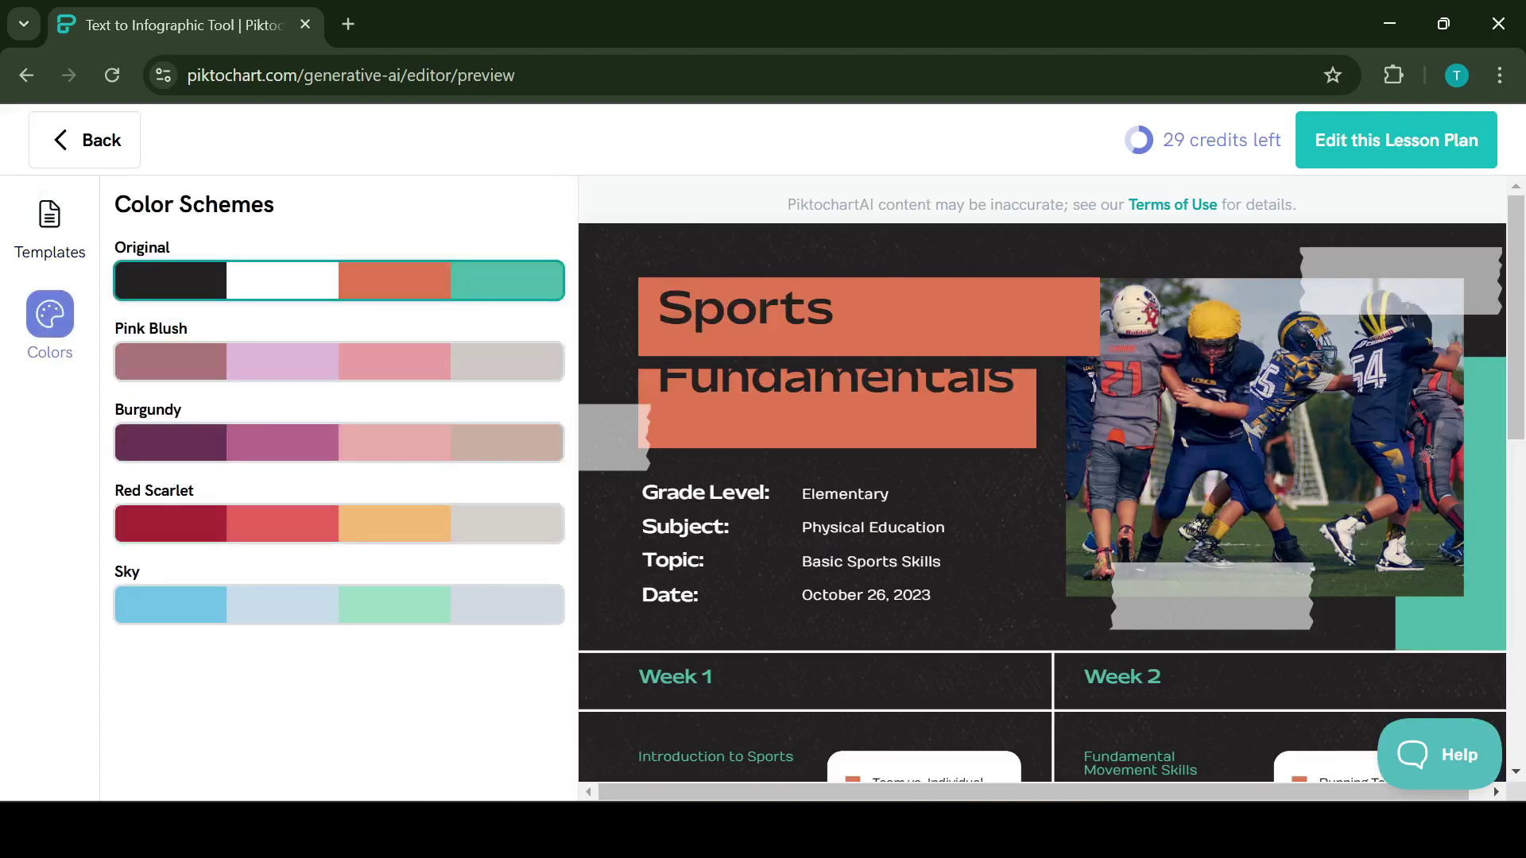
{"action": "left_click", "coordinate": [338, 605]}
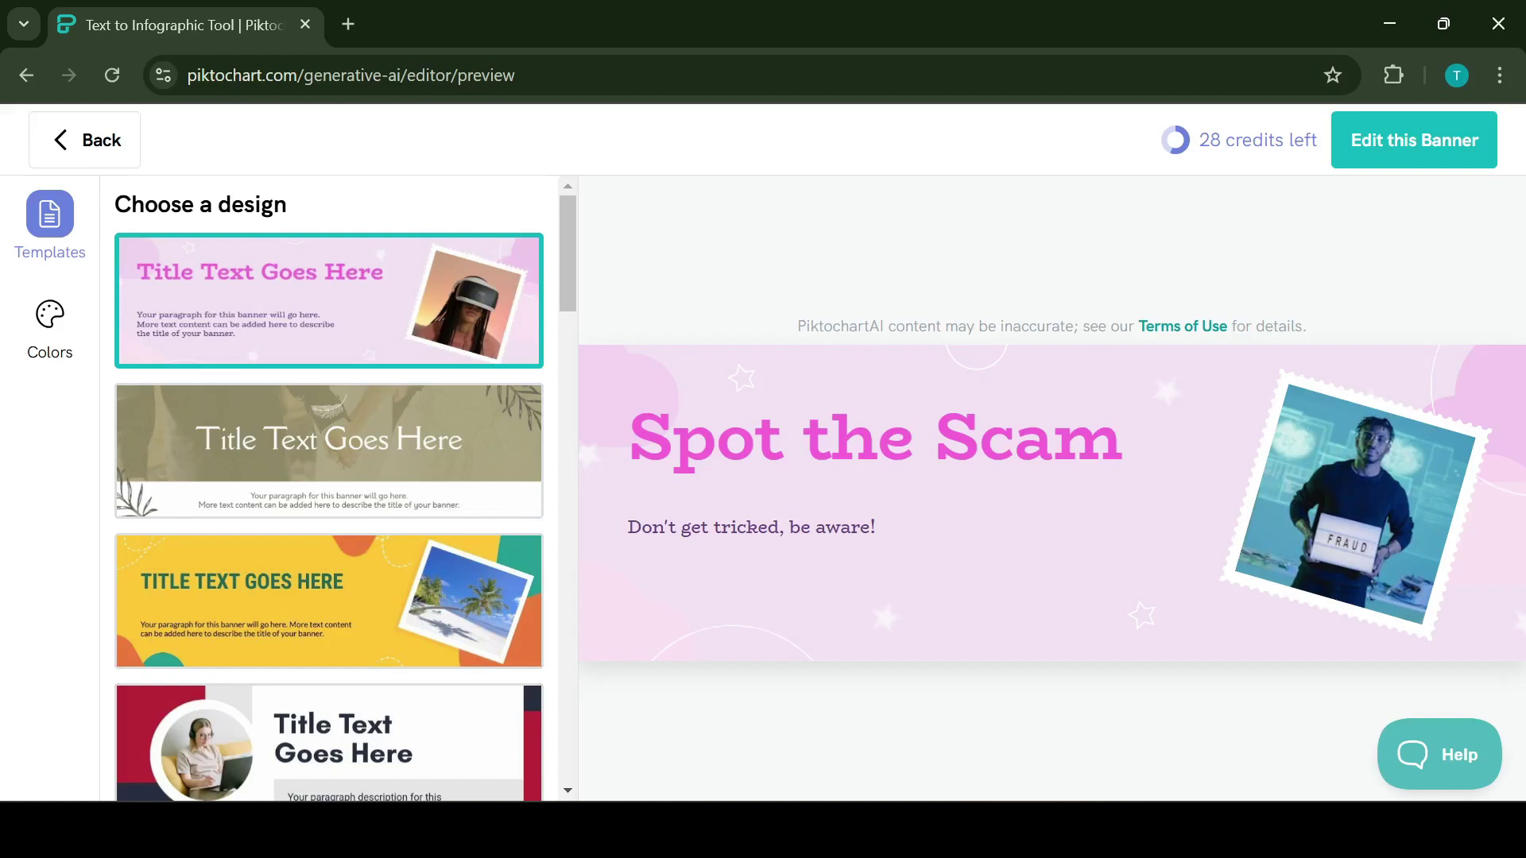
Step: Try the olive leaf banner design, then settle on the yellow photo design
{"action": "left_click", "coordinate": [329, 451]}
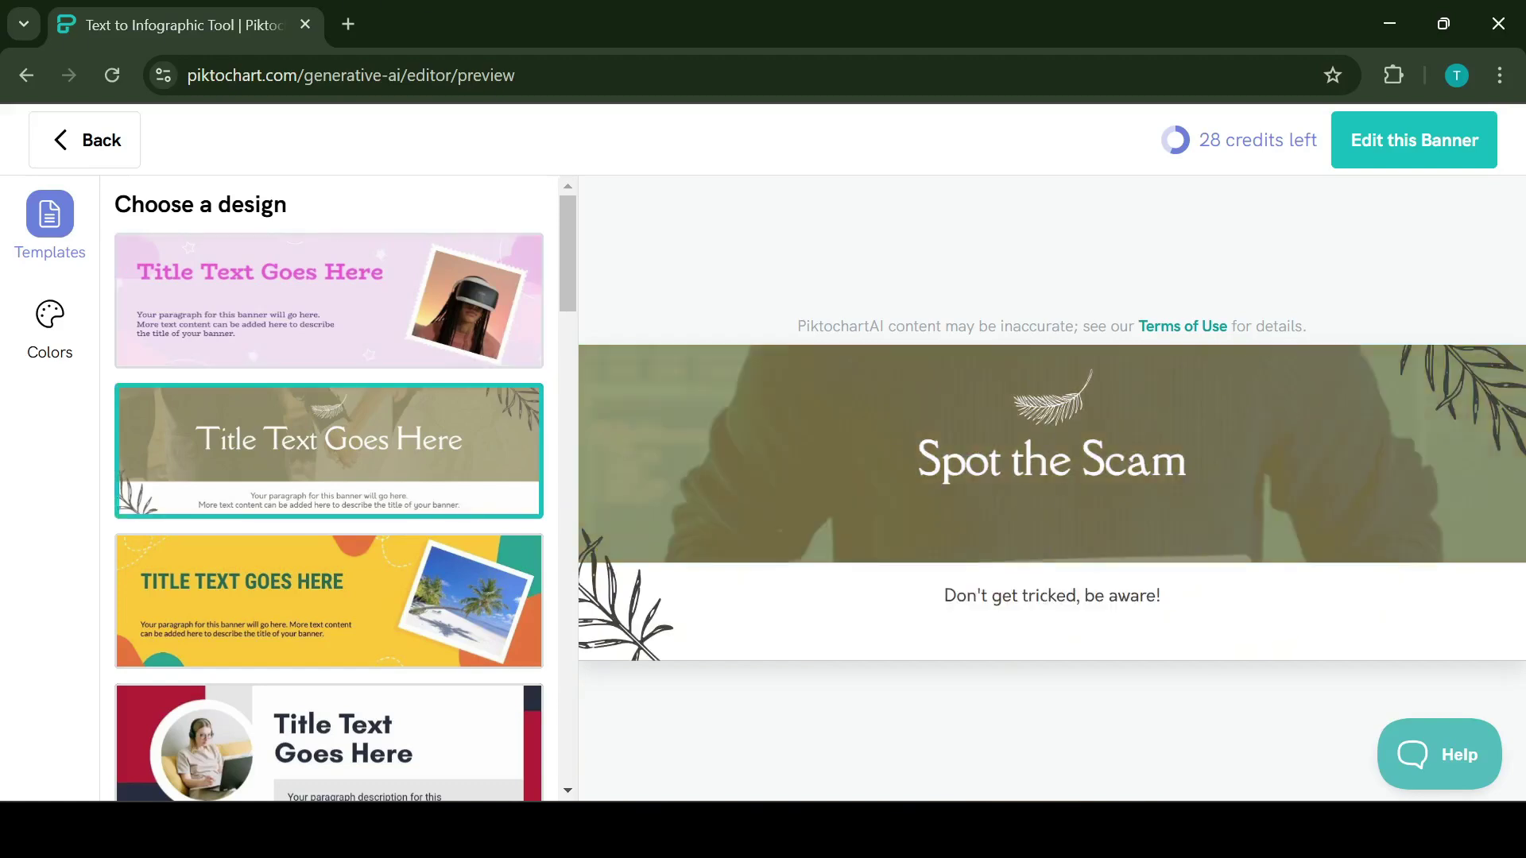
{"action": "left_click", "coordinate": [329, 601]}
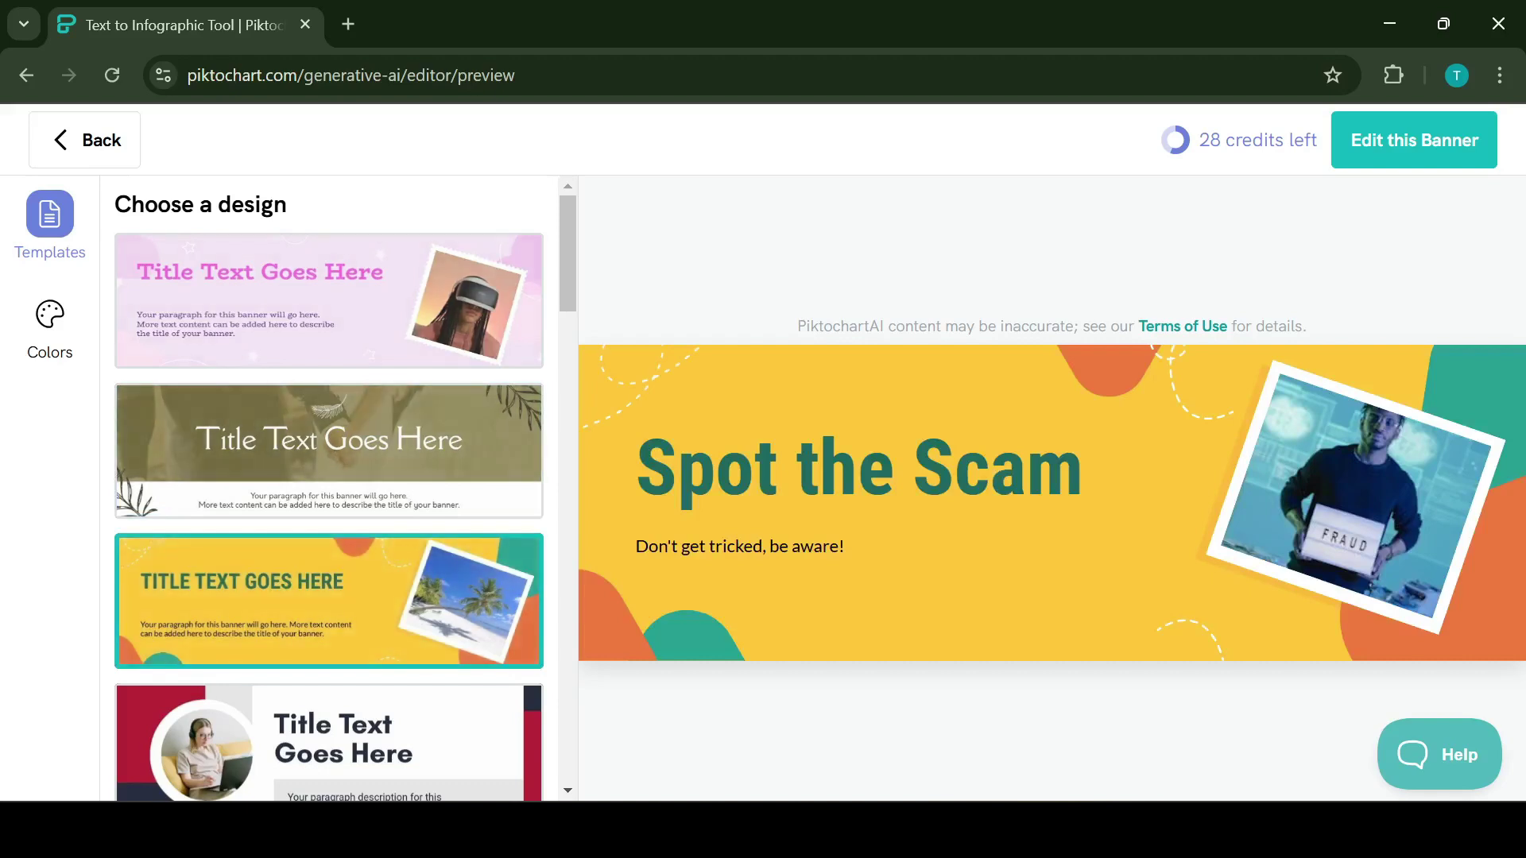
Step: Generate a Training/Course presentation on leadership goal-setting
{"action": "left_click", "coordinate": [84, 139]}
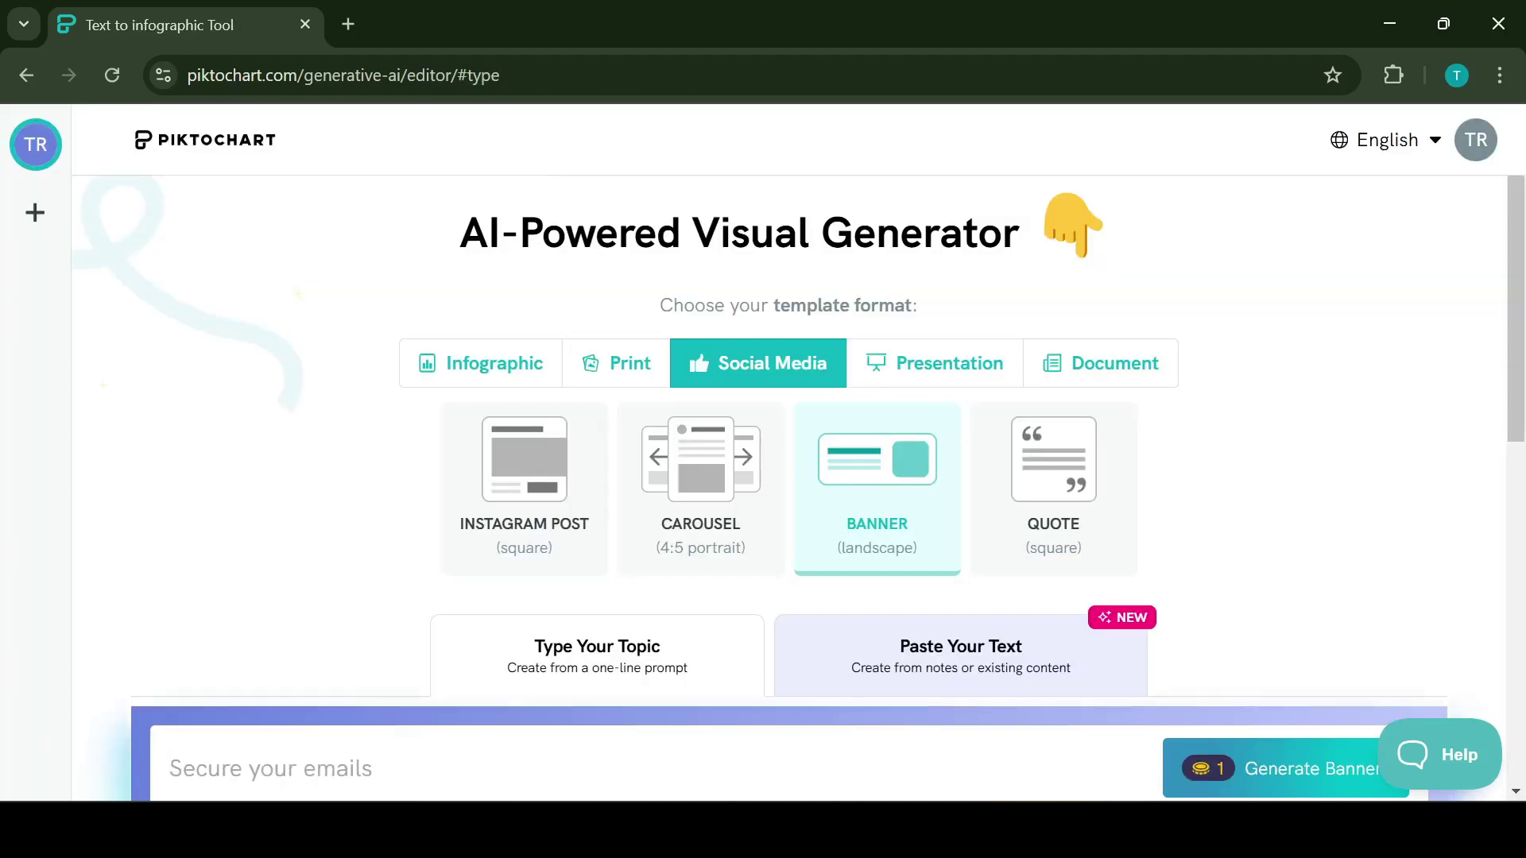
{"action": "left_click", "coordinate": [934, 364]}
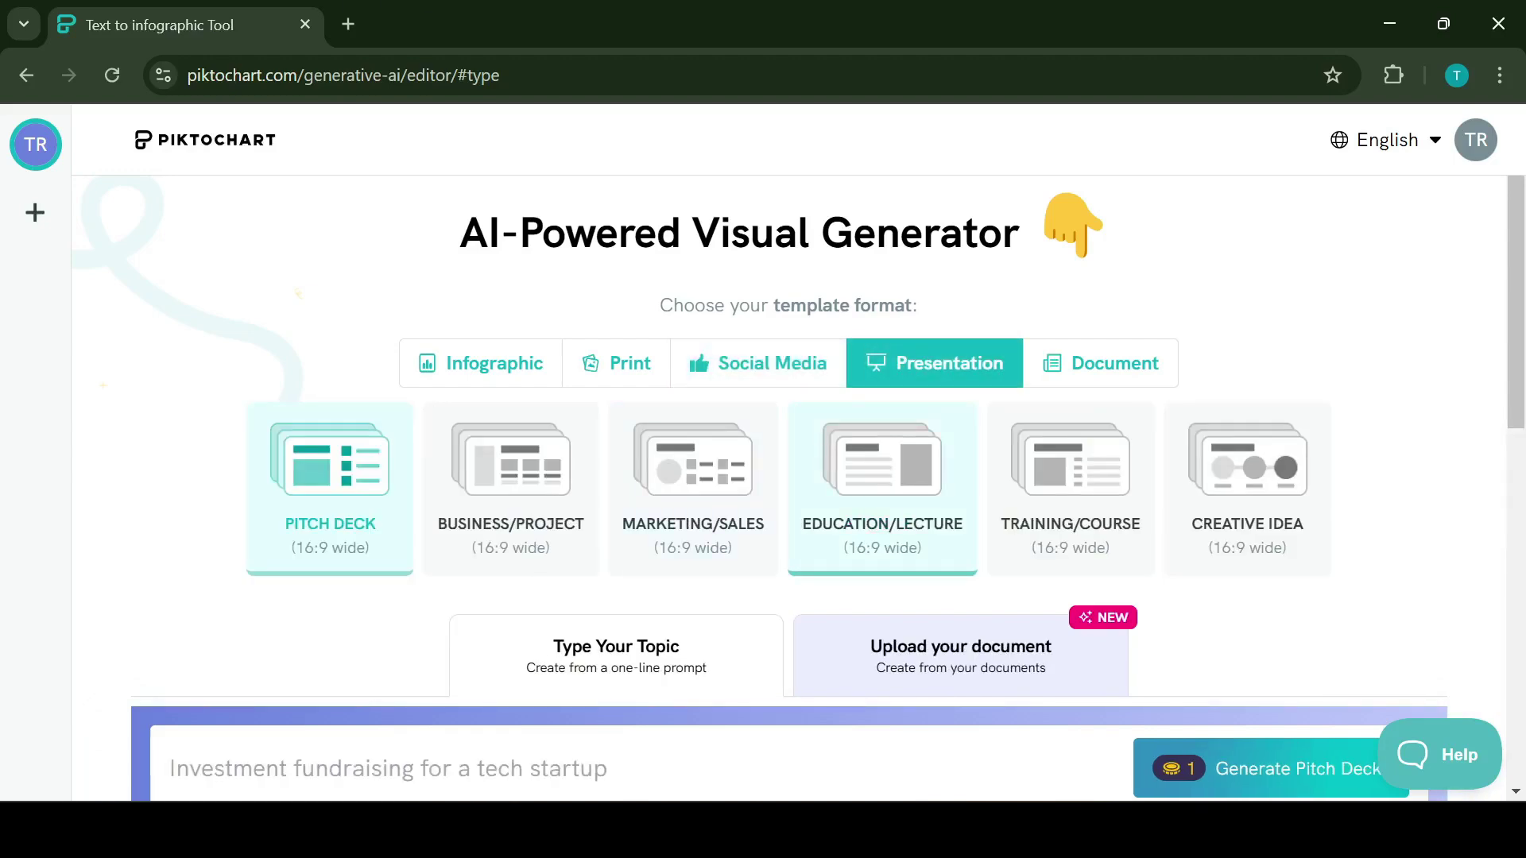
{"action": "left_click", "coordinate": [1072, 477]}
{"action": "type", "text": "leadership goals"}
{"action": "left_click", "coordinate": [1179, 647]}
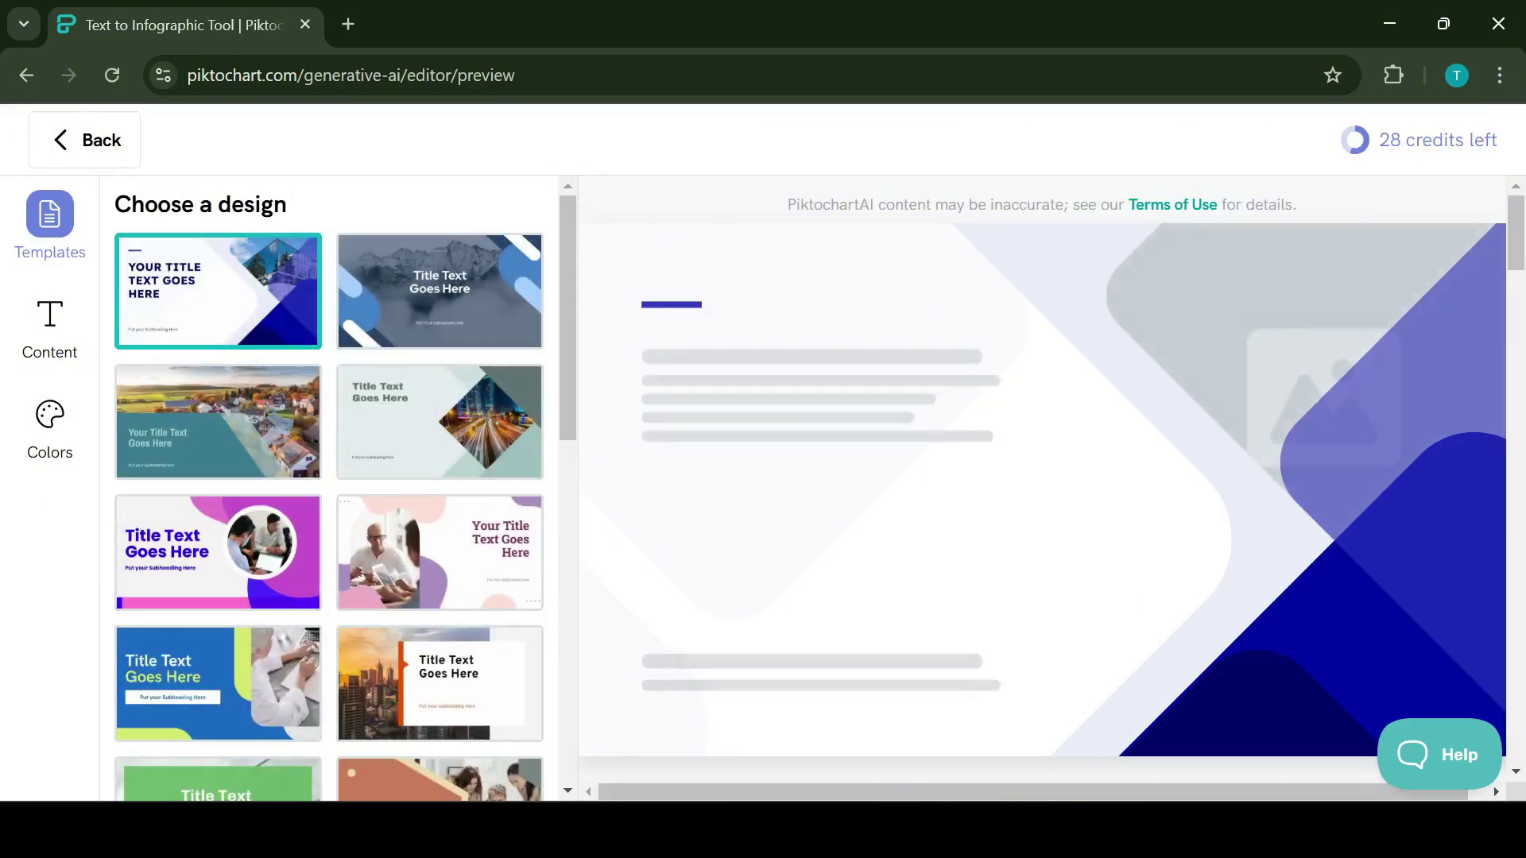
{"action": "scroll", "coordinate": [1038, 478], "scroll_direction": "down", "scroll_amount": 2}
{"action": "scroll", "coordinate": [1037, 476], "scroll_direction": "down", "scroll_amount": 3}
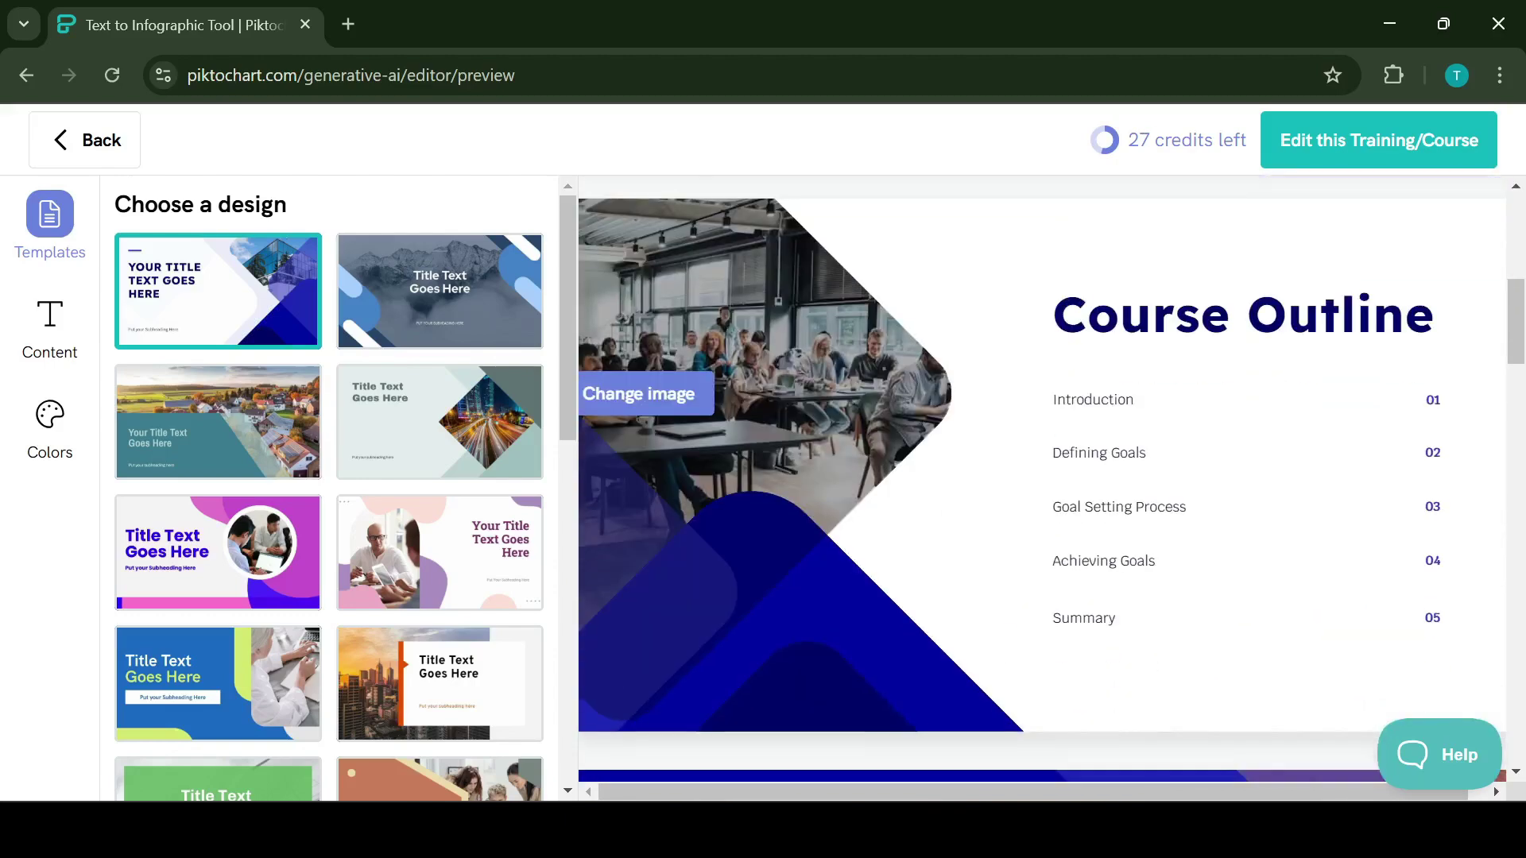
{"action": "scroll", "coordinate": [1037, 477], "scroll_direction": "down", "scroll_amount": 1}
{"action": "scroll", "coordinate": [1038, 477], "scroll_direction": "down", "scroll_amount": 4}
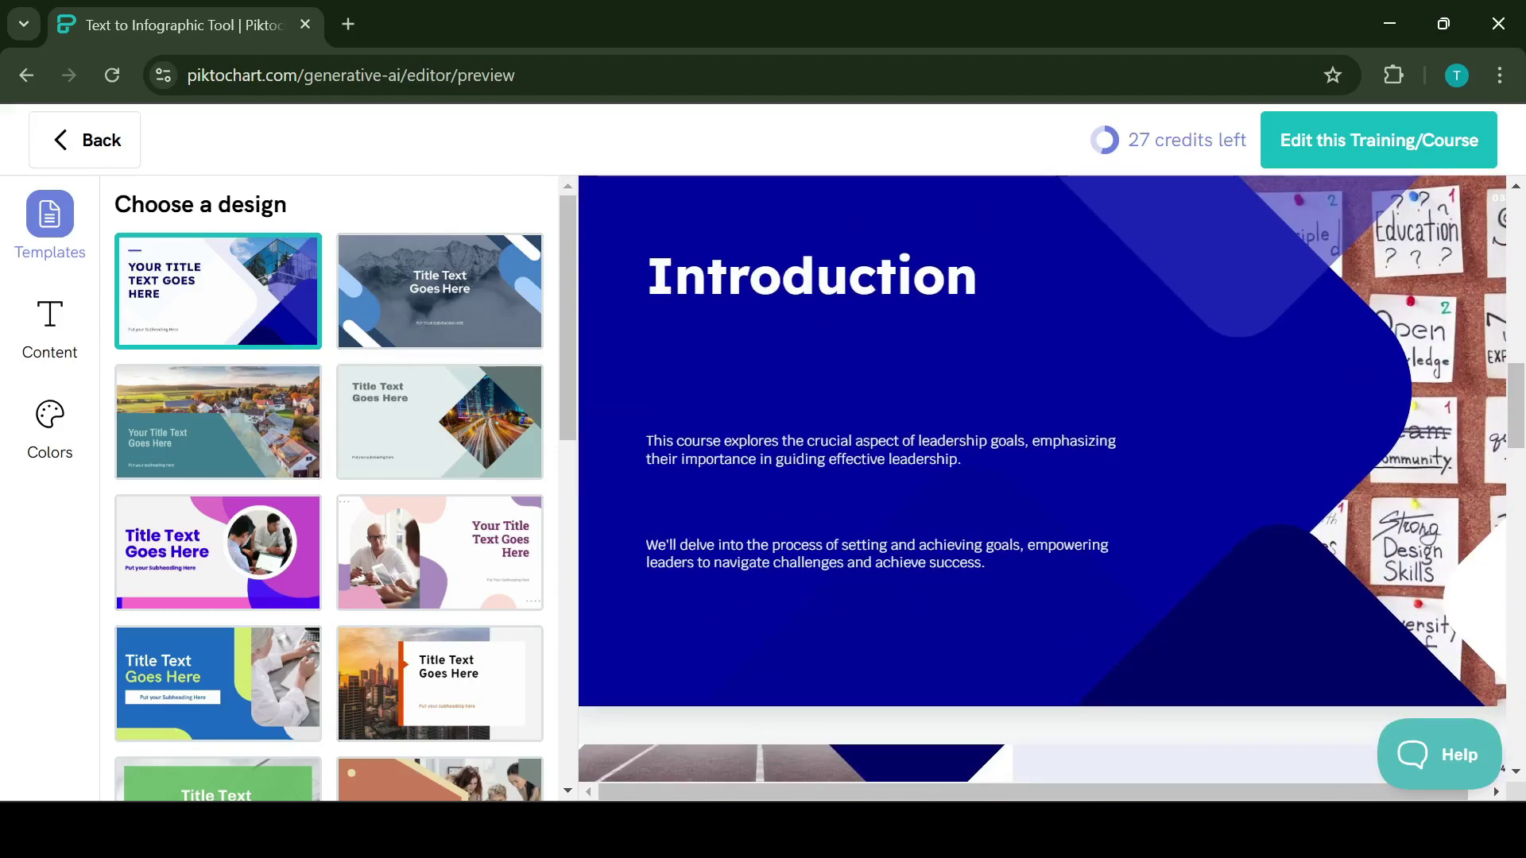
{"action": "scroll", "coordinate": [1037, 477], "scroll_direction": "down", "scroll_amount": 4}
{"action": "scroll", "coordinate": [1037, 476], "scroll_direction": "down", "scroll_amount": 1}
{"action": "scroll", "coordinate": [1037, 477], "scroll_direction": "down", "scroll_amount": 3}
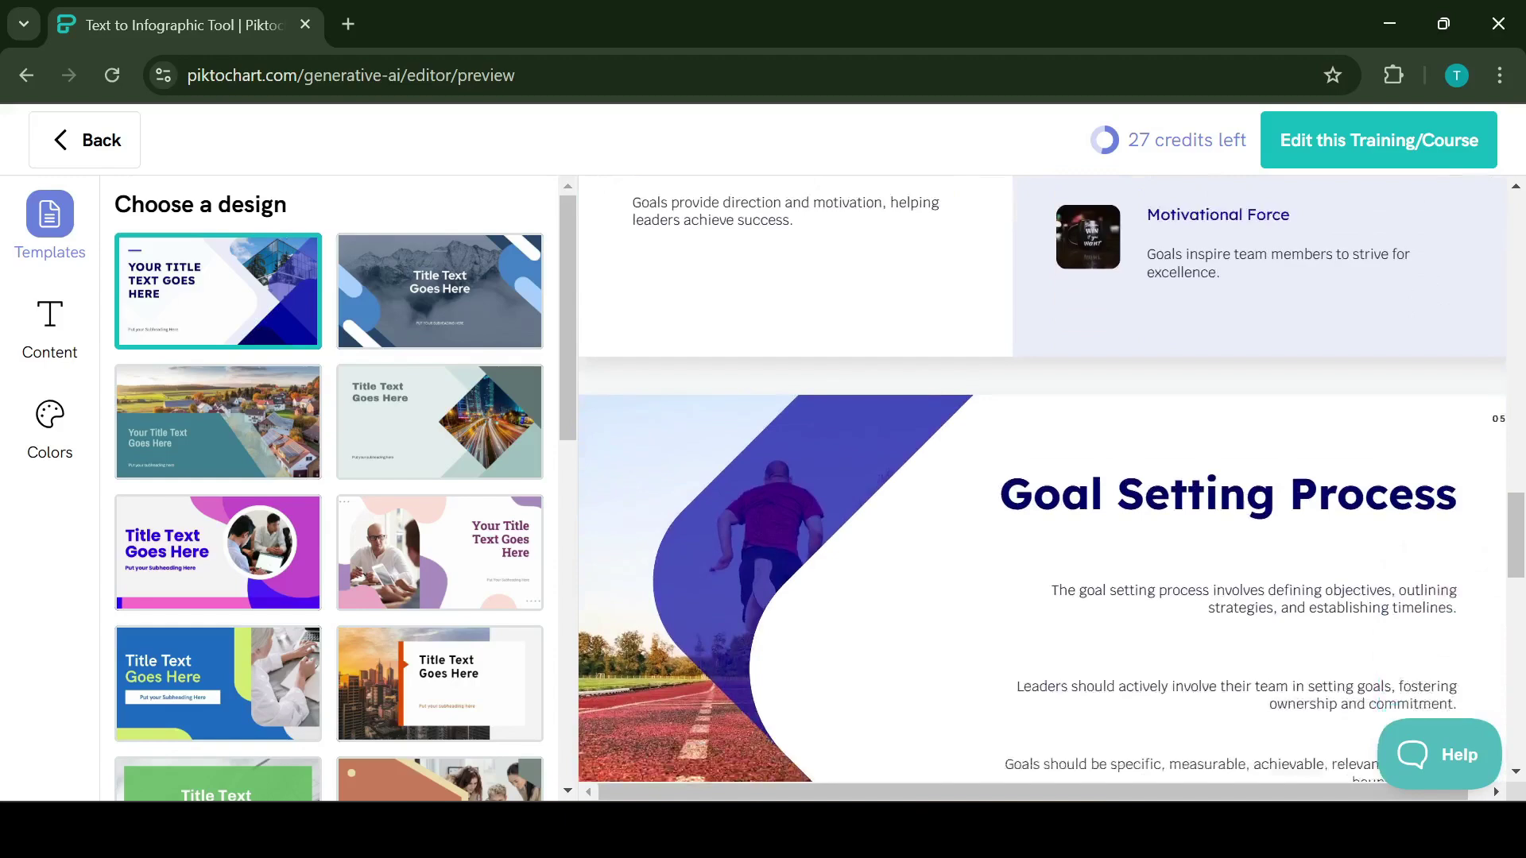
{"action": "scroll", "coordinate": [835, 477], "scroll_direction": "down", "scroll_amount": 1}
{"action": "scroll", "coordinate": [835, 477], "scroll_direction": "down", "scroll_amount": 1}
{"action": "scroll", "coordinate": [835, 478], "scroll_direction": "down", "scroll_amount": 4}
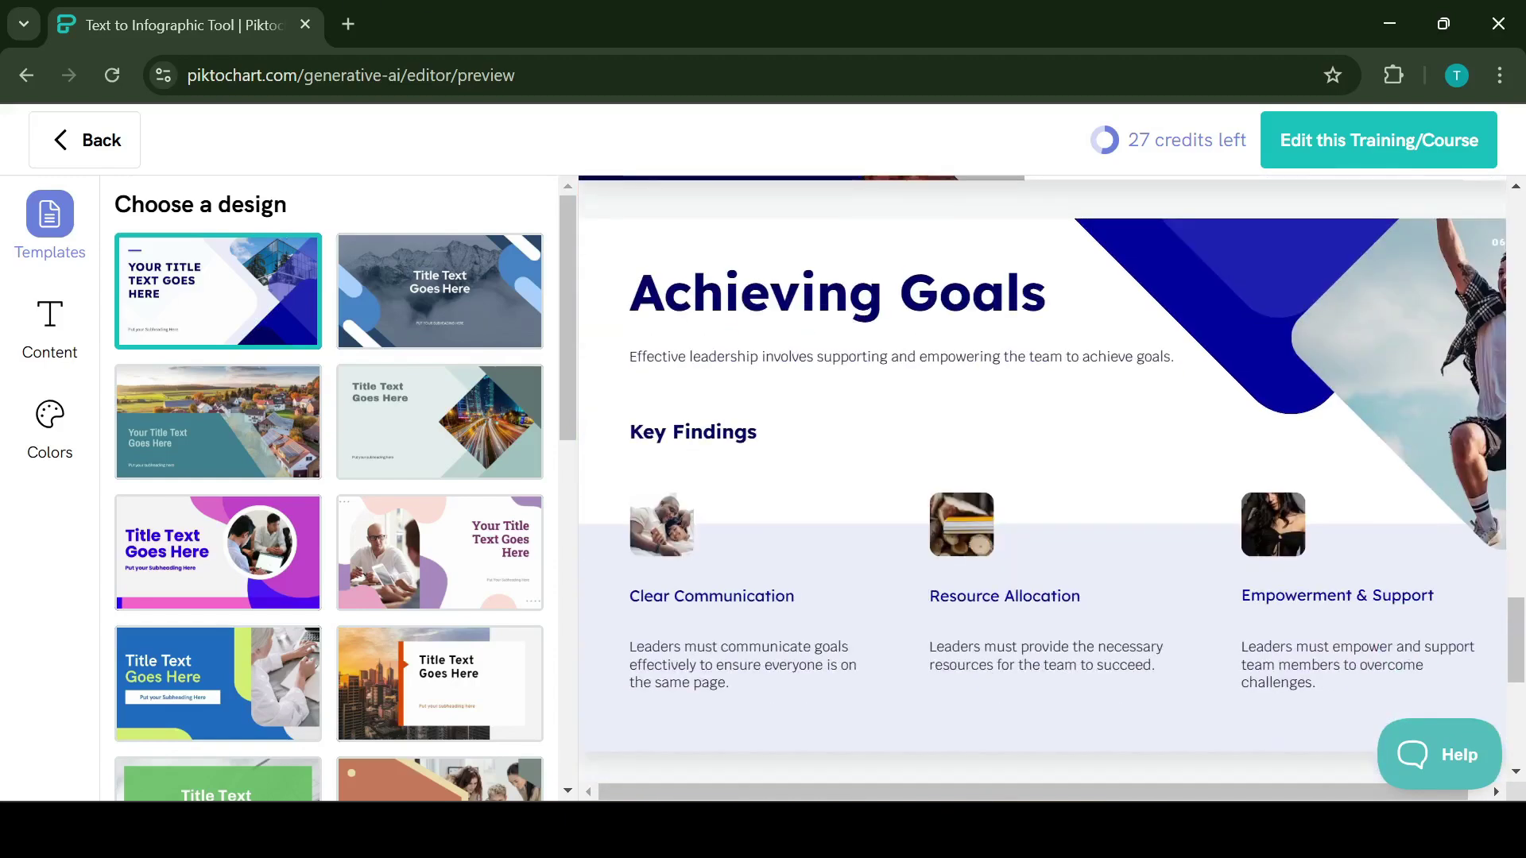
{"action": "scroll", "coordinate": [1038, 477], "scroll_direction": "down", "scroll_amount": 3}
{"action": "scroll", "coordinate": [1038, 477], "scroll_direction": "down", "scroll_amount": 2}
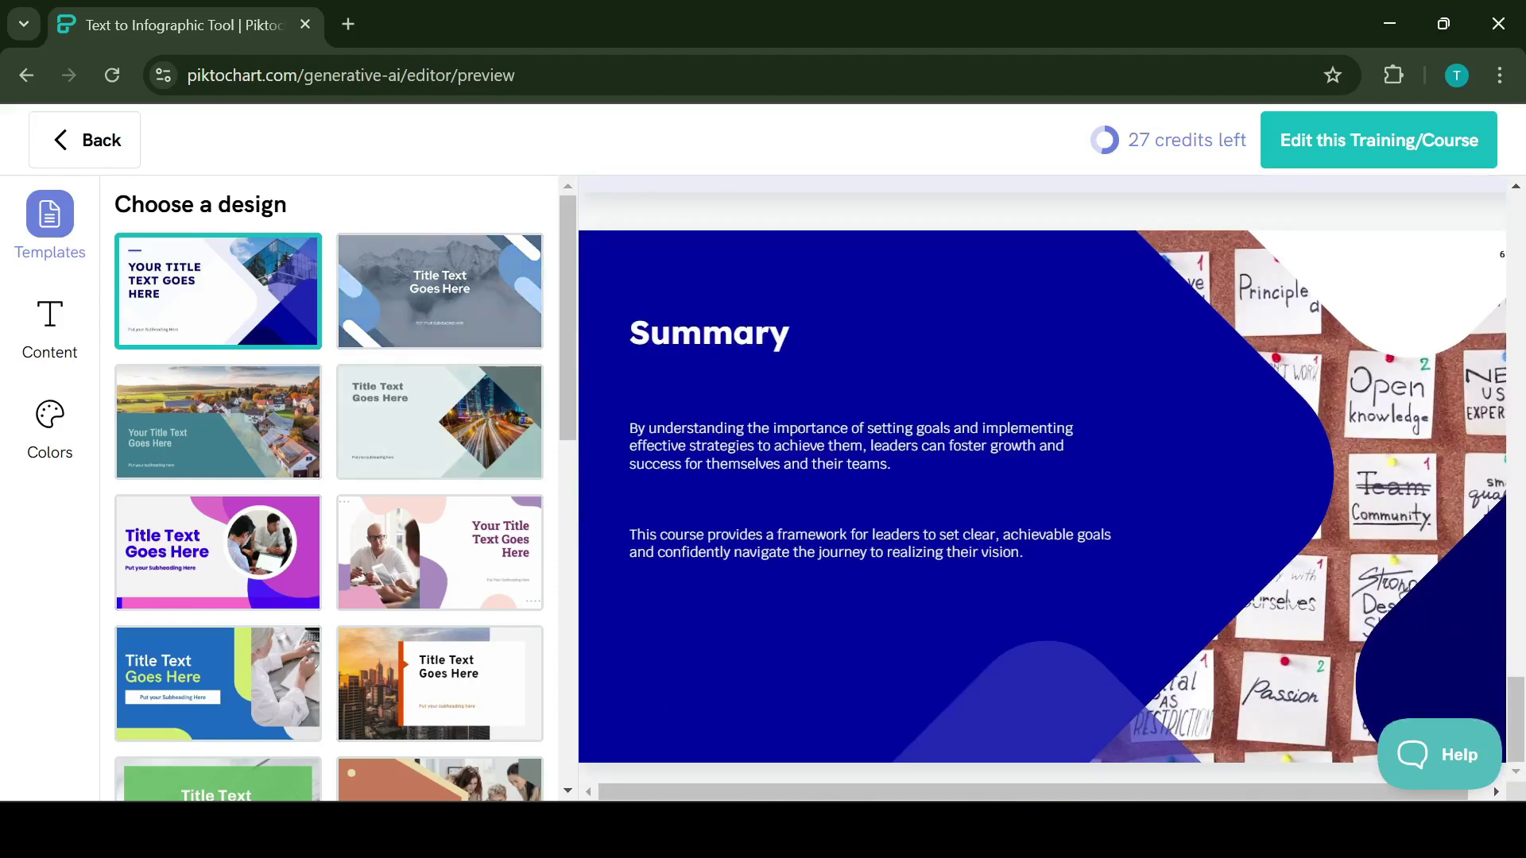
Step: Apply the mountain-photo design and Purple Dusk colours after trying Deep Forest
{"action": "left_click", "coordinate": [438, 290]}
{"action": "scroll", "coordinate": [1037, 477], "scroll_direction": "down", "scroll_amount": 3}
{"action": "scroll", "coordinate": [1038, 476], "scroll_direction": "down", "scroll_amount": 3}
{"action": "scroll", "coordinate": [1037, 477], "scroll_direction": "down", "scroll_amount": 3}
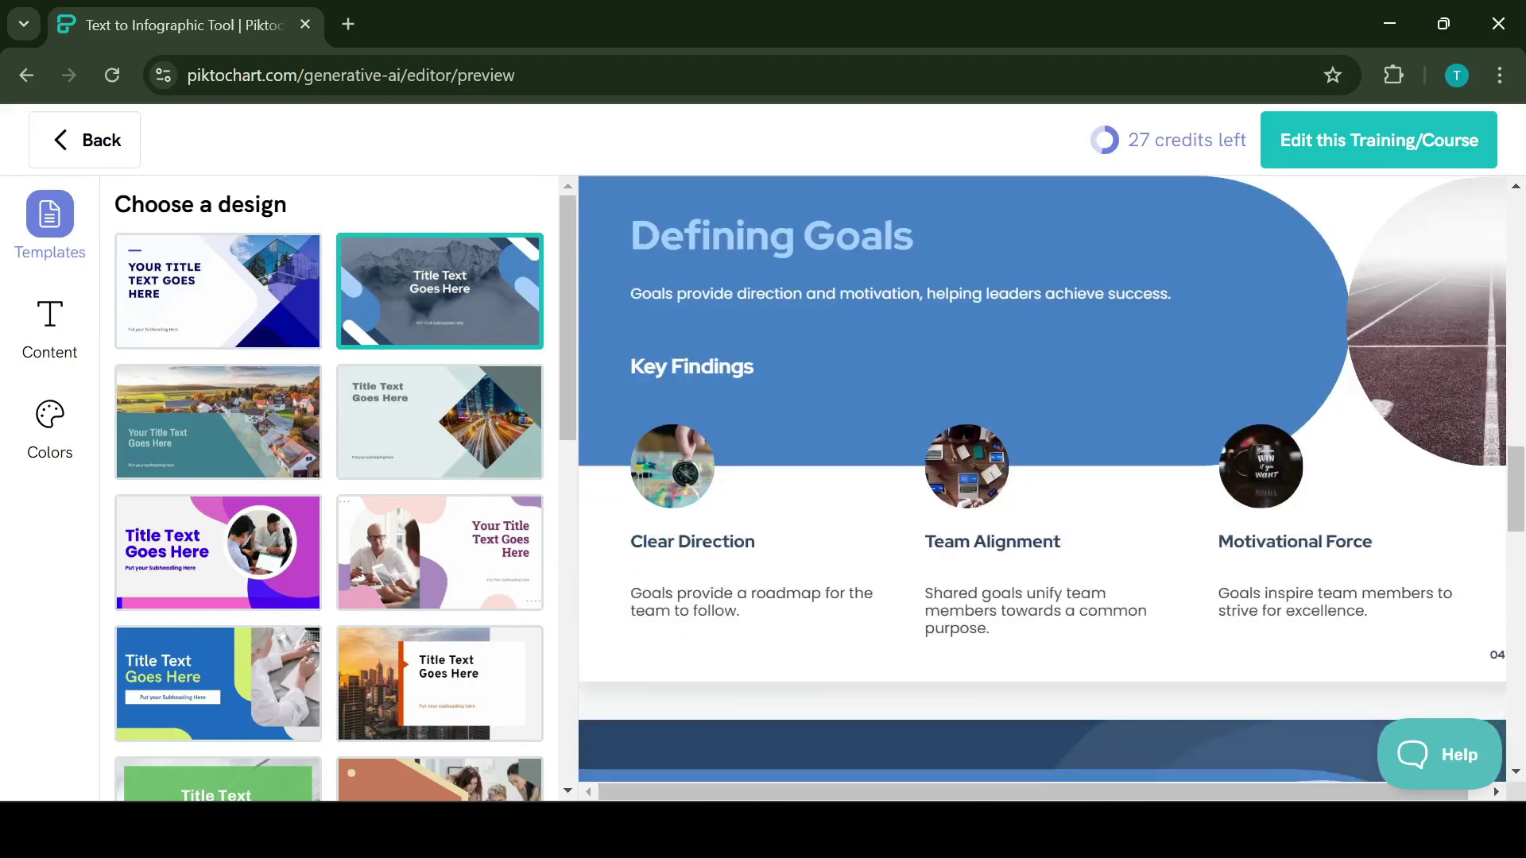
{"action": "scroll", "coordinate": [673, 381], "scroll_direction": "down", "scroll_amount": 2}
{"action": "scroll", "coordinate": [673, 382], "scroll_direction": "down", "scroll_amount": 3}
{"action": "scroll", "coordinate": [674, 381], "scroll_direction": "down", "scroll_amount": 4}
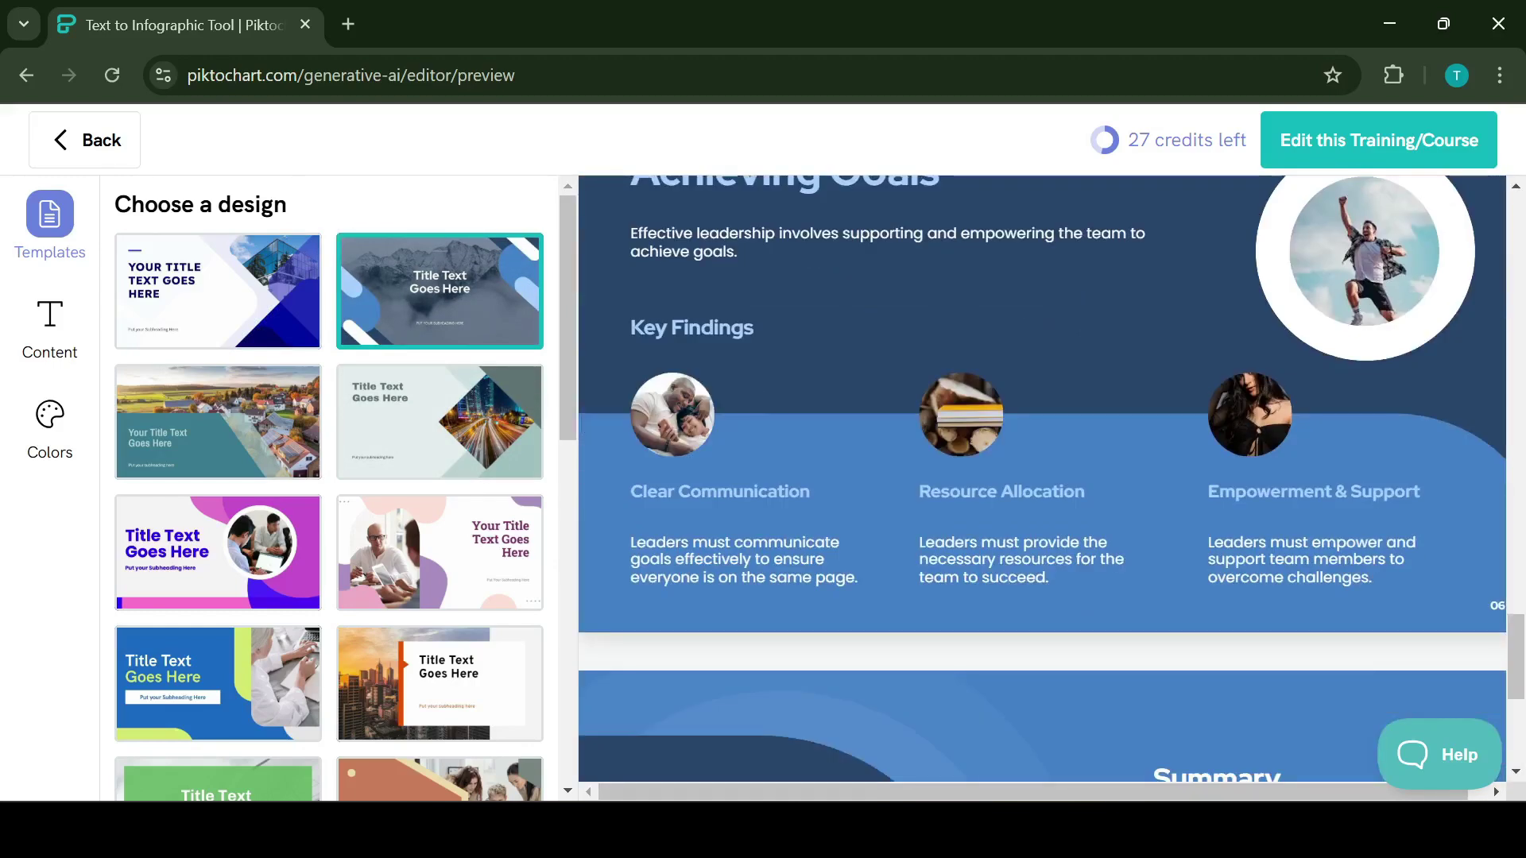
{"action": "scroll", "coordinate": [1037, 477], "scroll_direction": "down", "scroll_amount": 3}
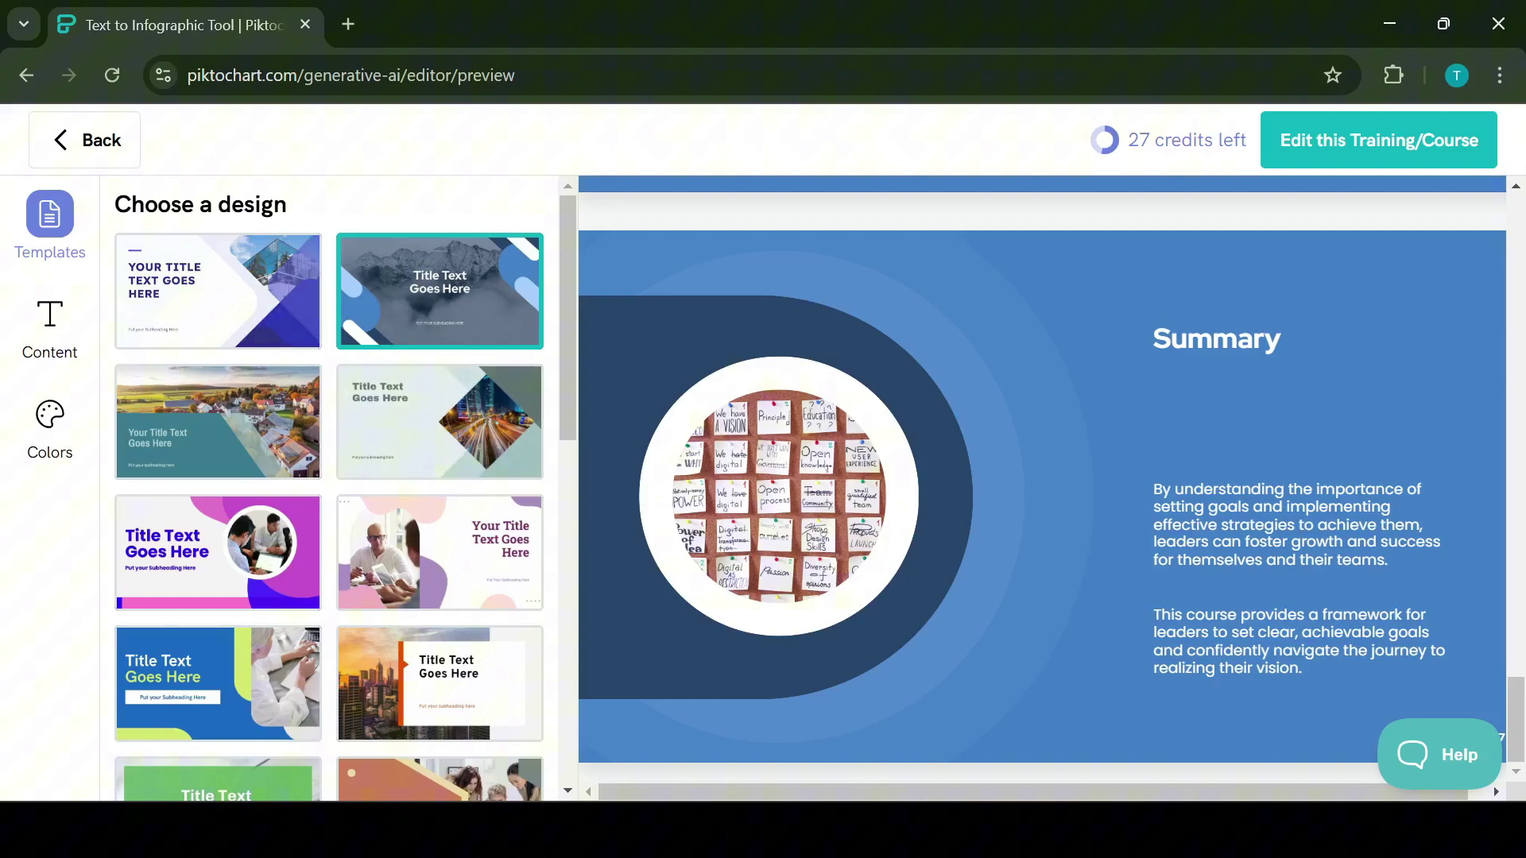
{"action": "left_click", "coordinate": [49, 427]}
{"action": "left_click", "coordinate": [338, 443]}
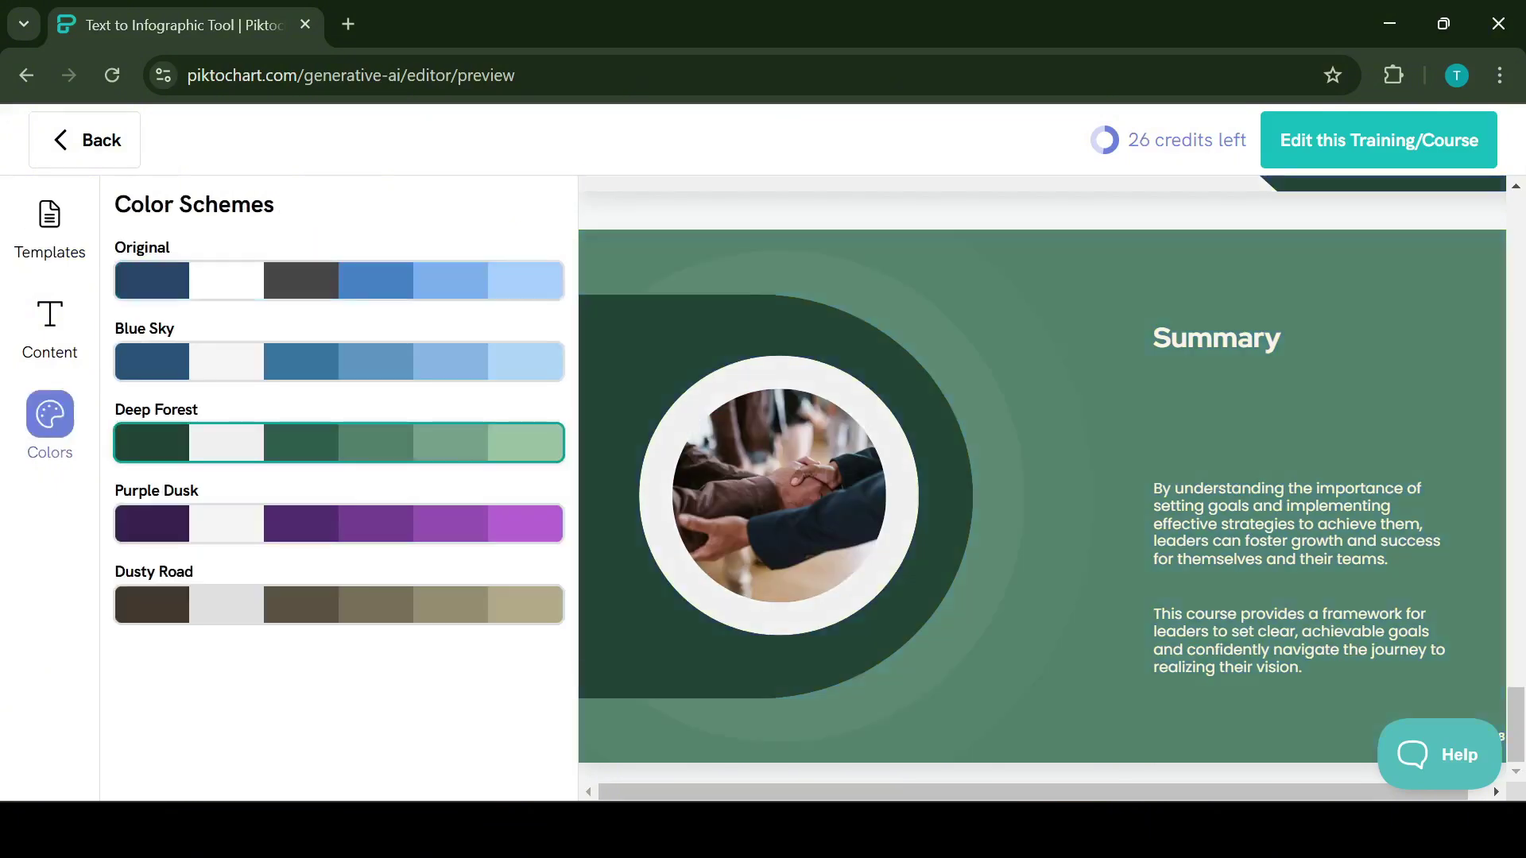
{"action": "left_click", "coordinate": [339, 523]}
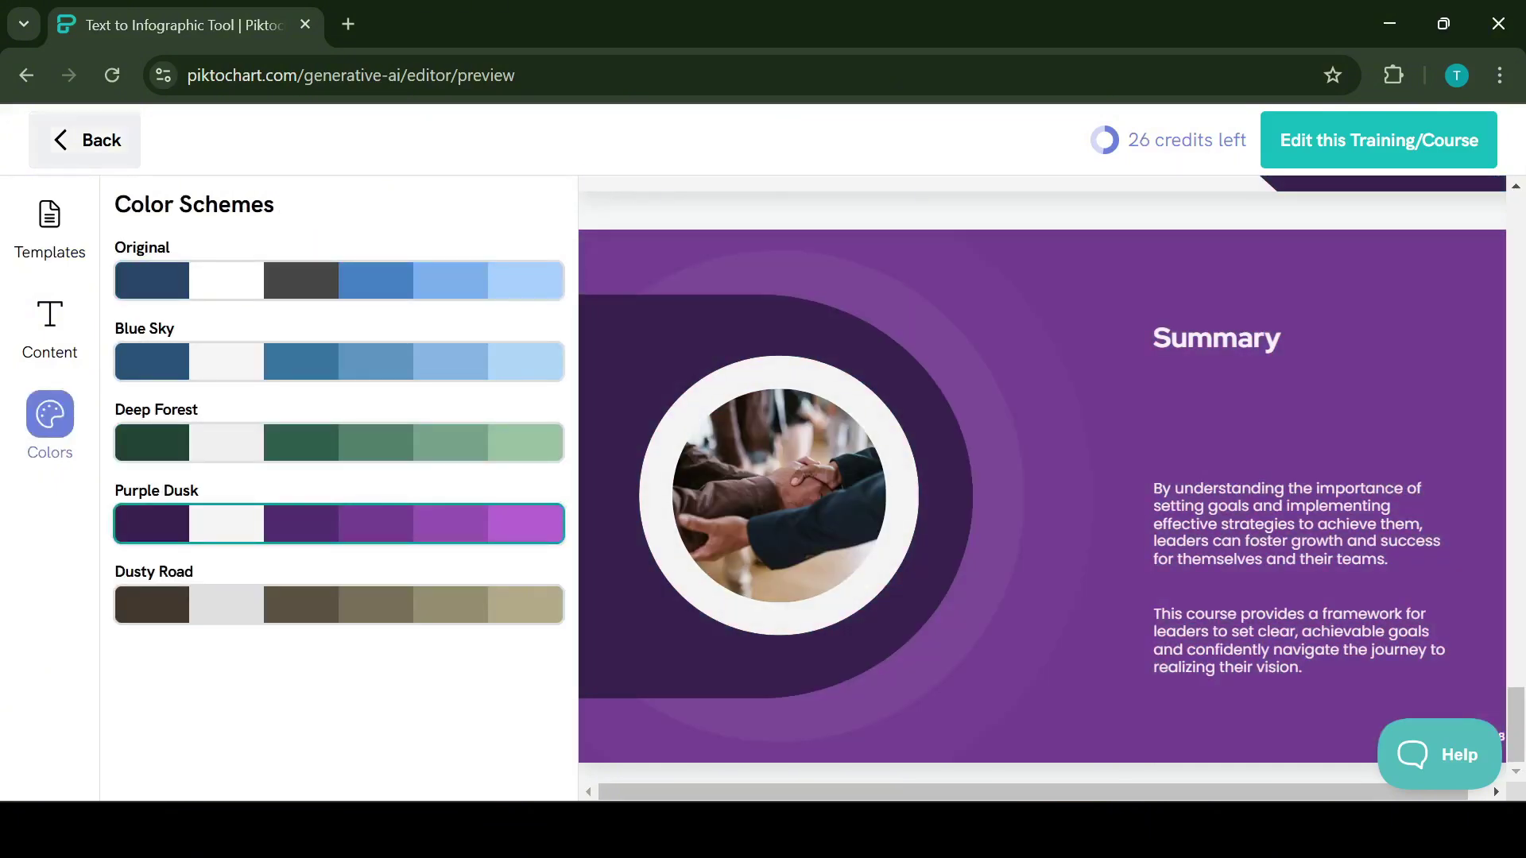
{"action": "left_click", "coordinate": [85, 139]}
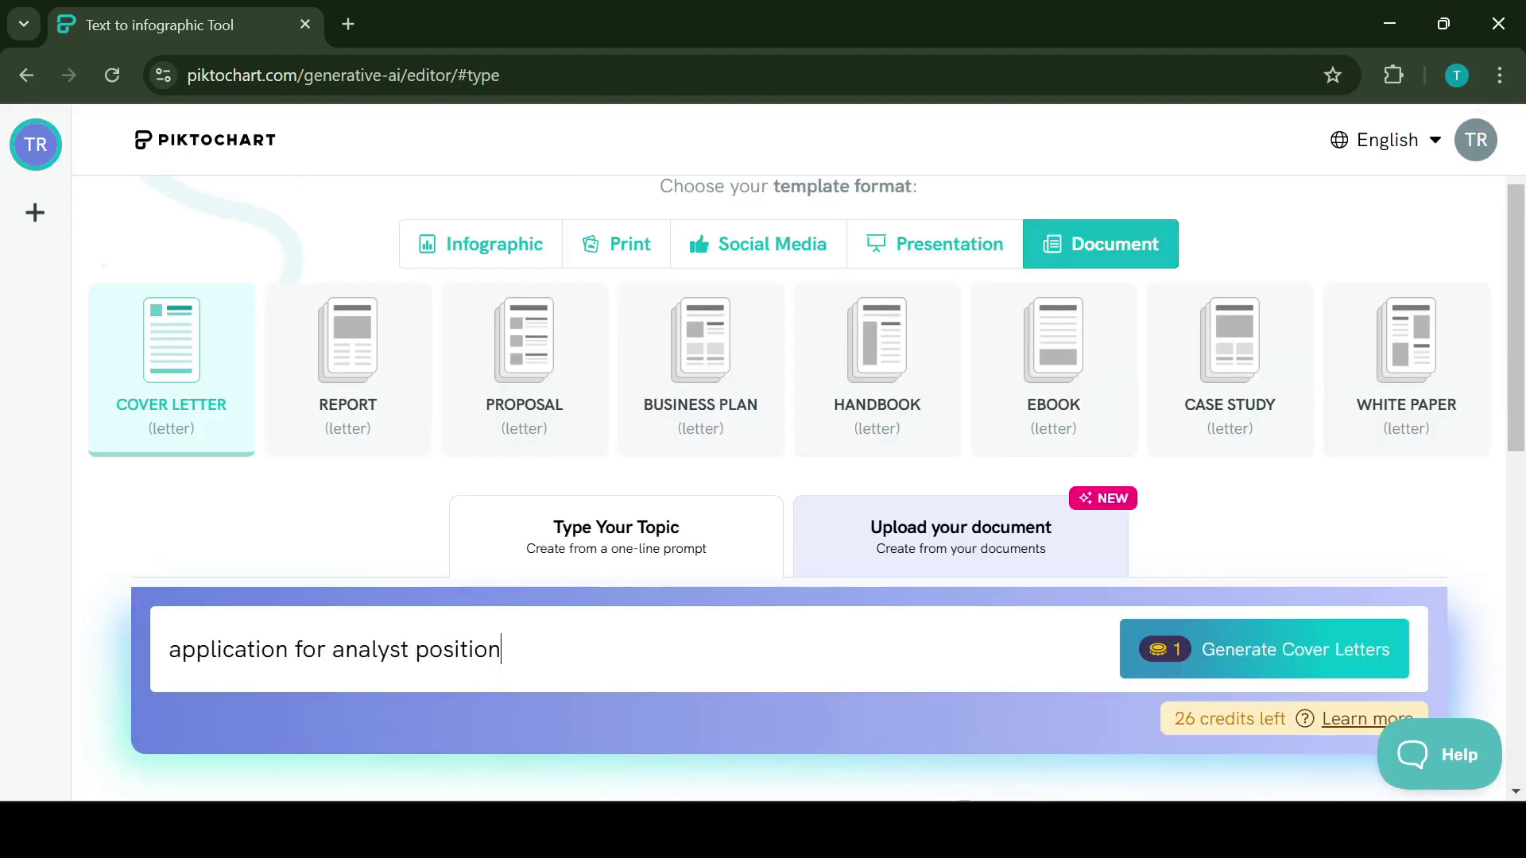
Step: Generate the analyst position application cover letter from the typed prompt
{"action": "key", "text": "Return"}
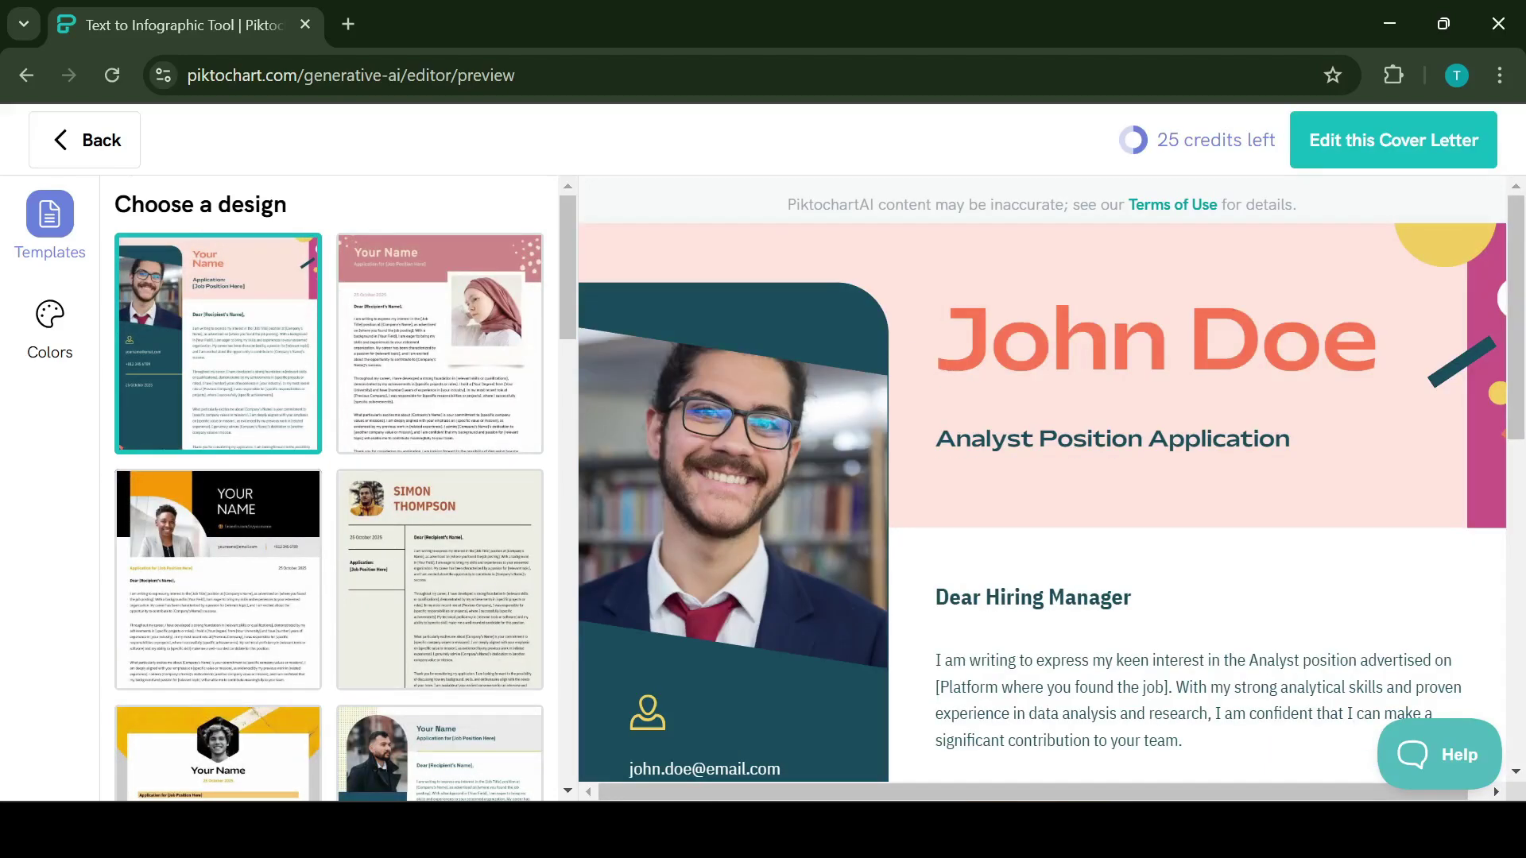
{"action": "scroll", "coordinate": [1049, 477], "scroll_direction": "down", "scroll_amount": 1}
{"action": "scroll", "coordinate": [1049, 476], "scroll_direction": "down", "scroll_amount": 1}
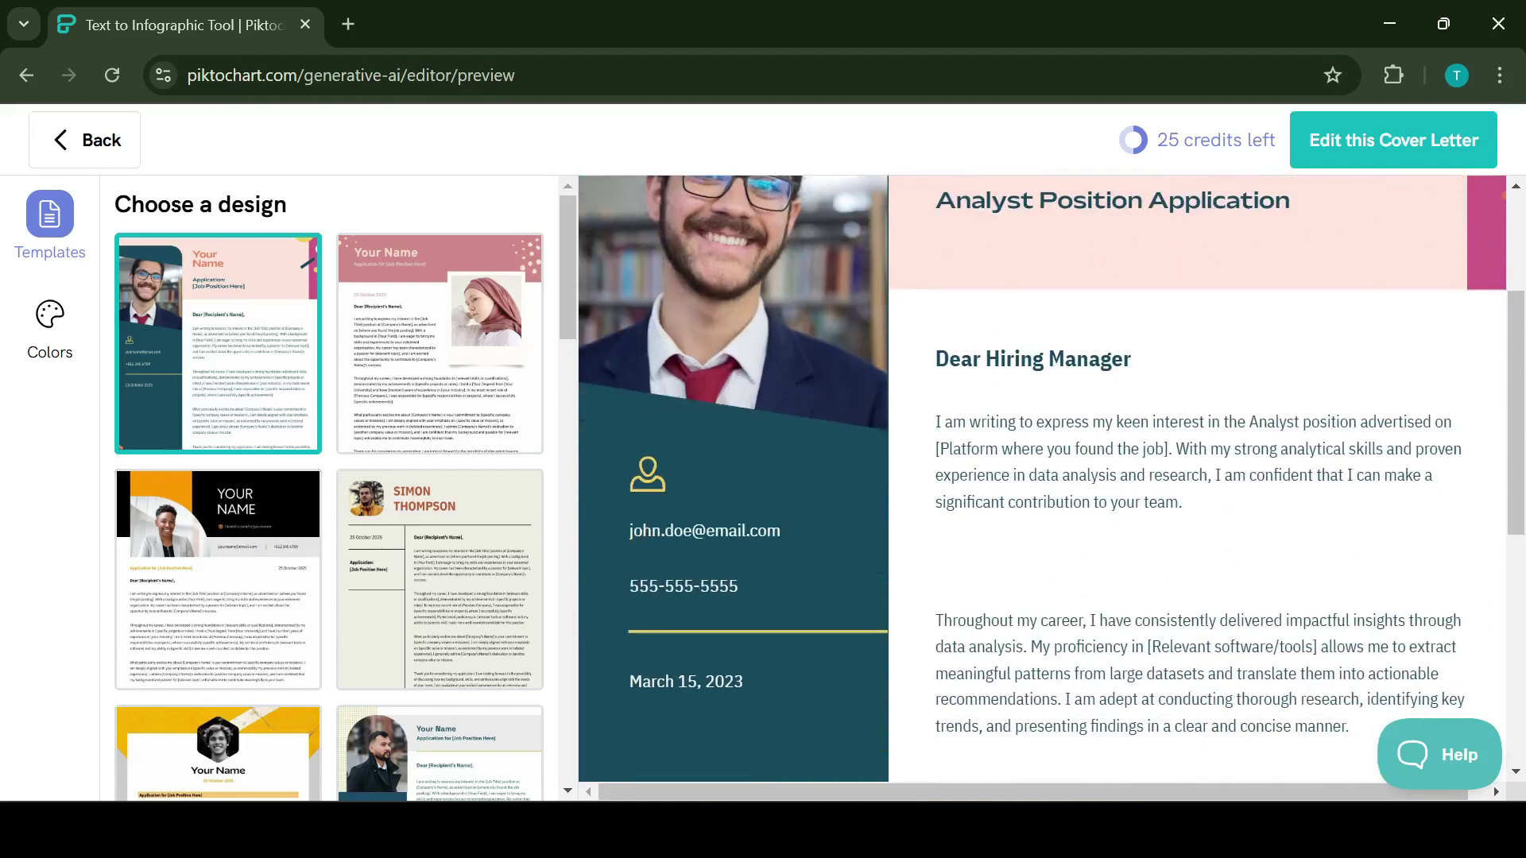
{"action": "scroll", "coordinate": [1048, 477], "scroll_direction": "down", "scroll_amount": 1}
{"action": "scroll", "coordinate": [1049, 477], "scroll_direction": "down", "scroll_amount": 1}
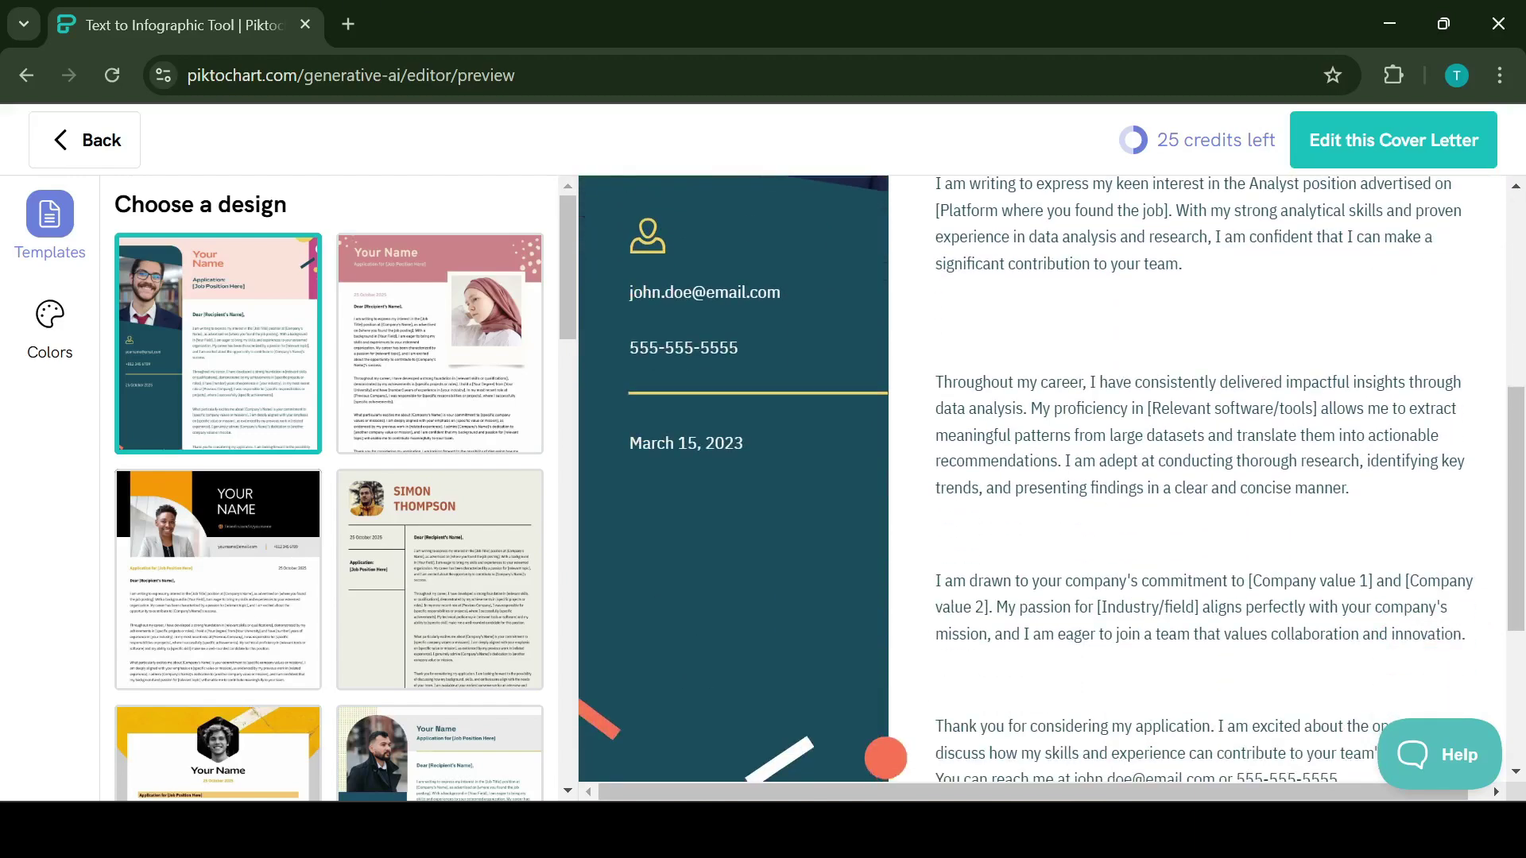
{"action": "scroll", "coordinate": [1049, 476], "scroll_direction": "down", "scroll_amount": 1}
{"action": "scroll", "coordinate": [1049, 477], "scroll_direction": "down", "scroll_amount": 1}
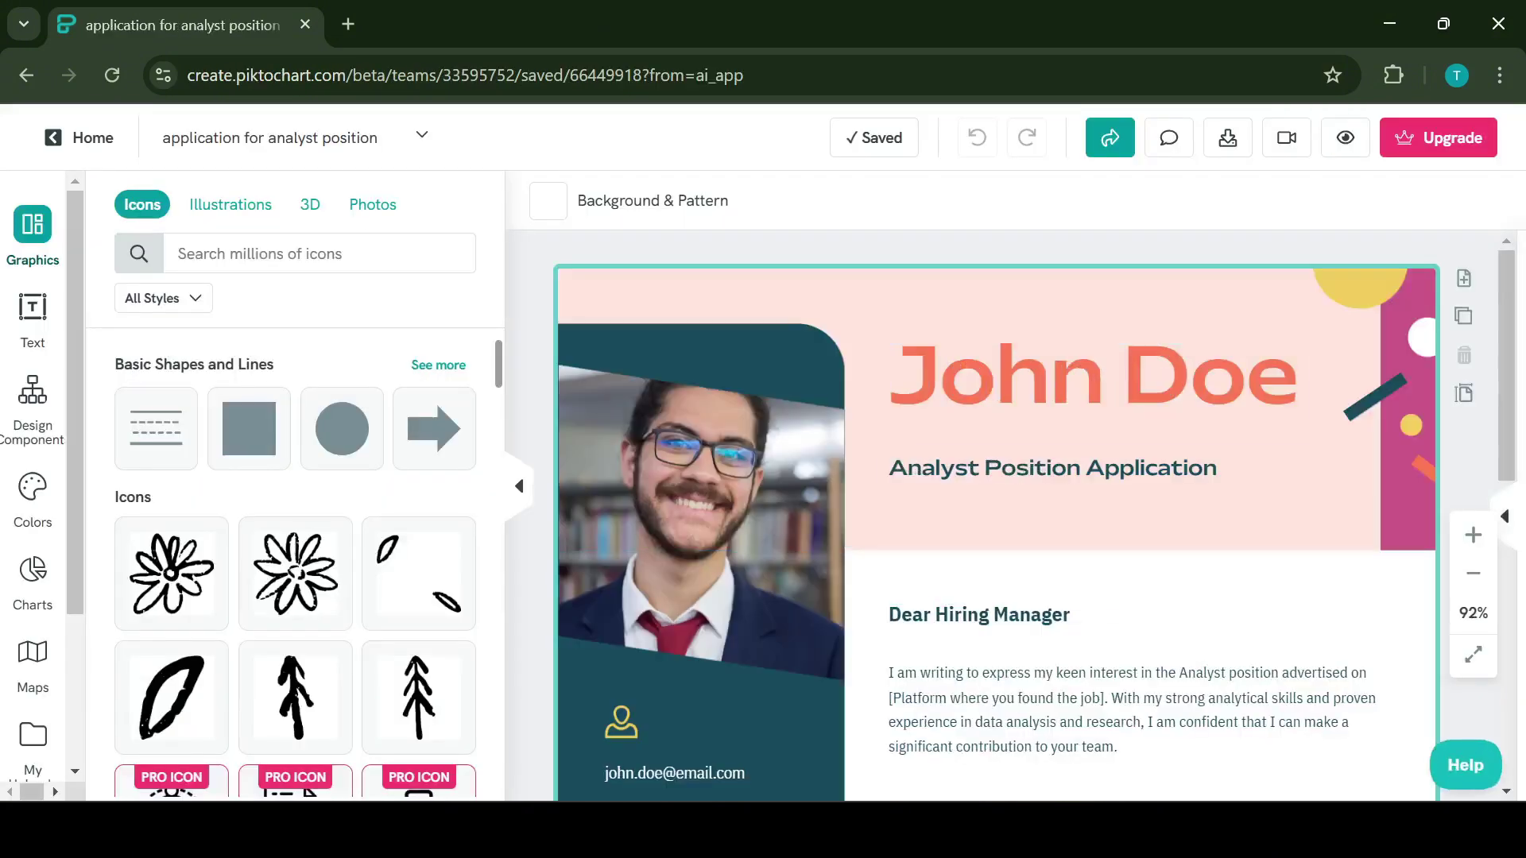
Step: Replace the opening paragraph's job-platform placeholder with 'LinkedIn'
{"action": "left_click", "coordinate": [1138, 710]}
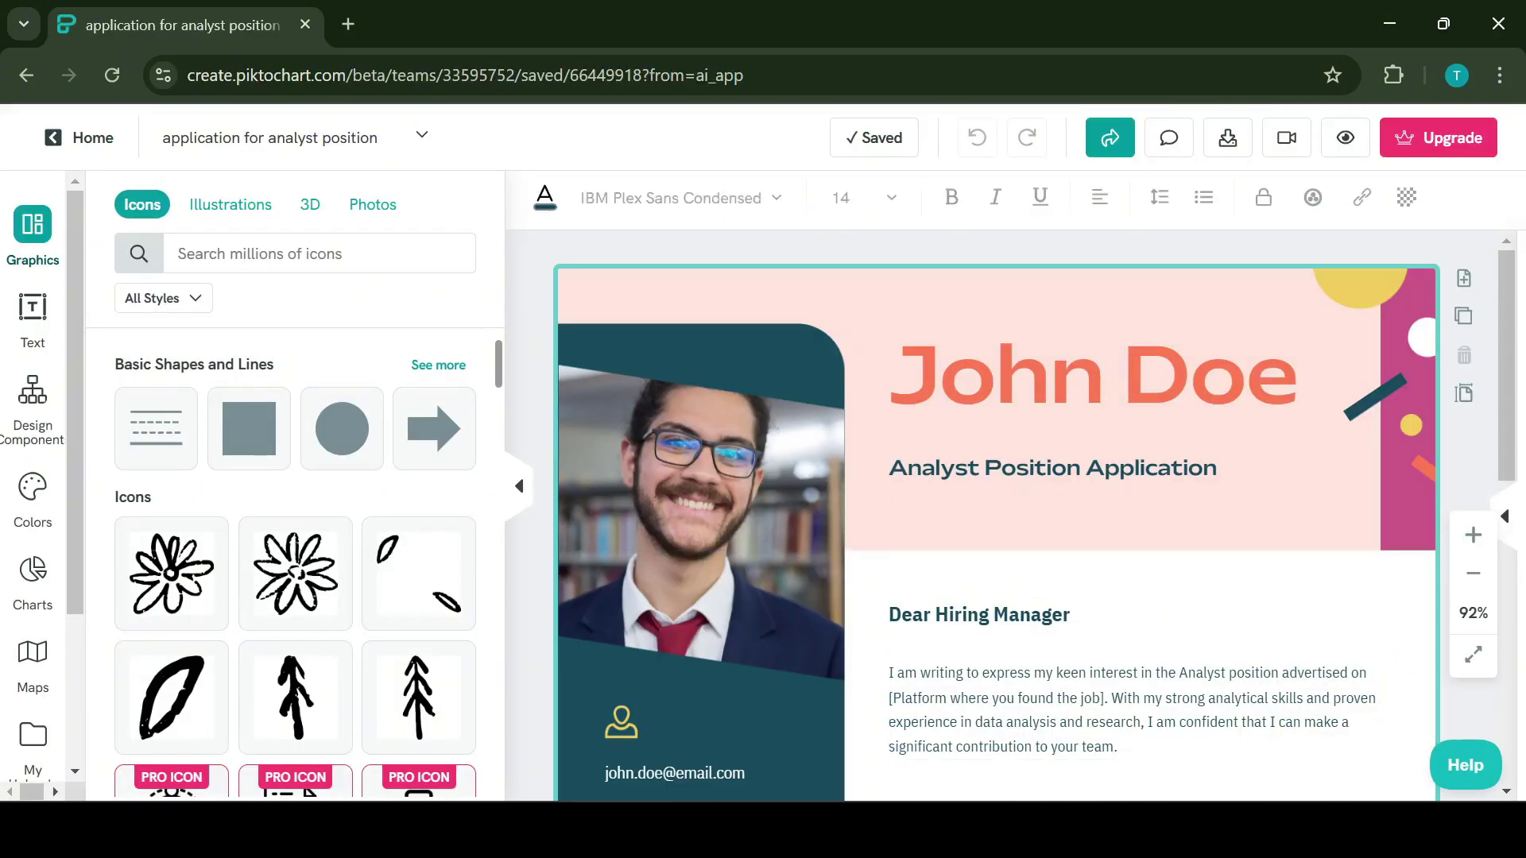
{"action": "left_click_drag", "start_coordinate": [1102, 697], "coordinate": [896, 698]}
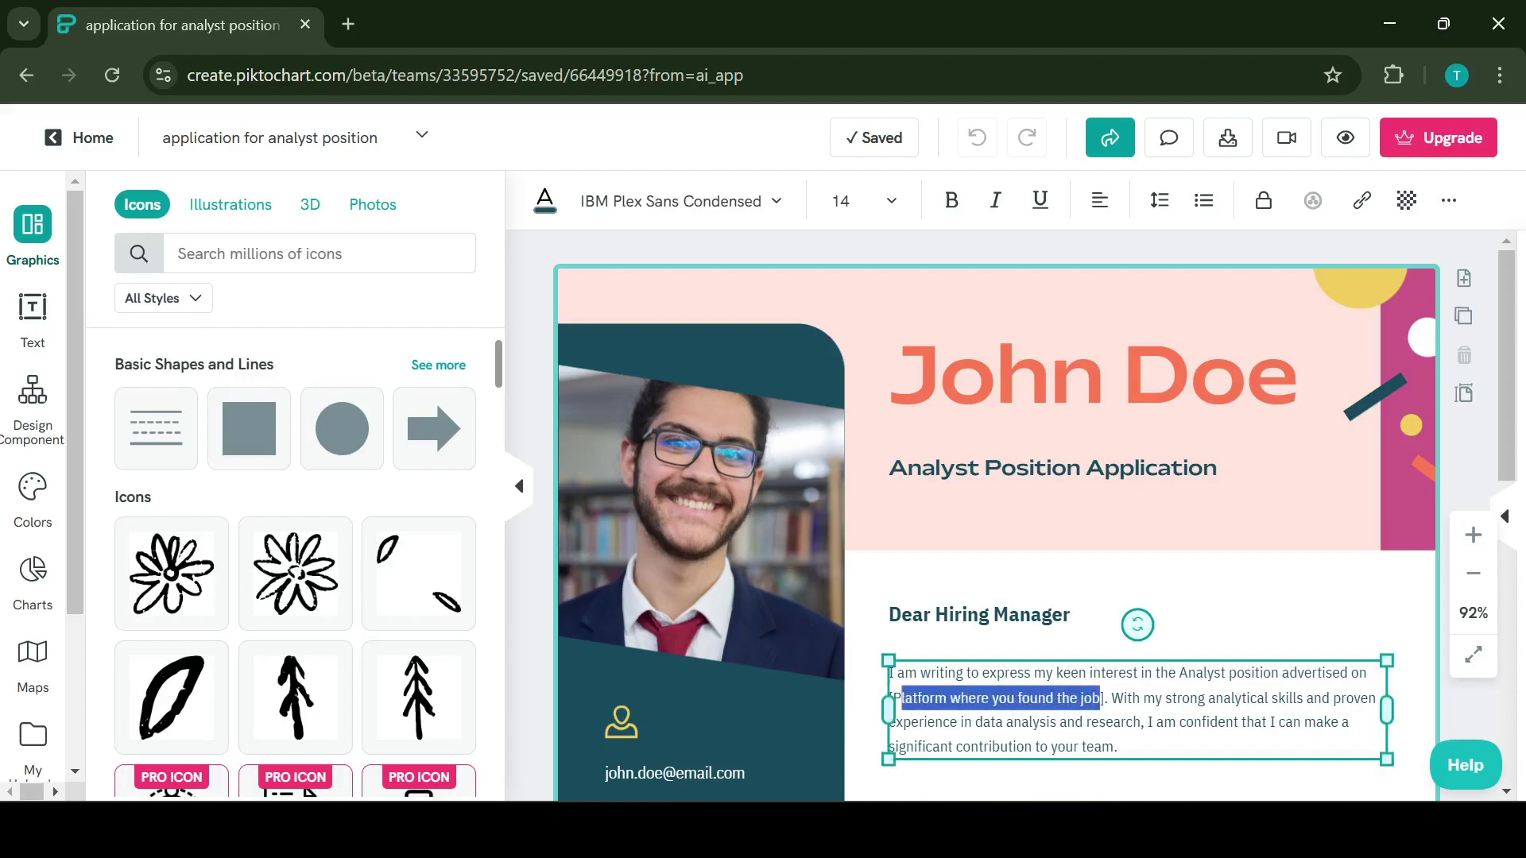
{"action": "type", "text": "L"}
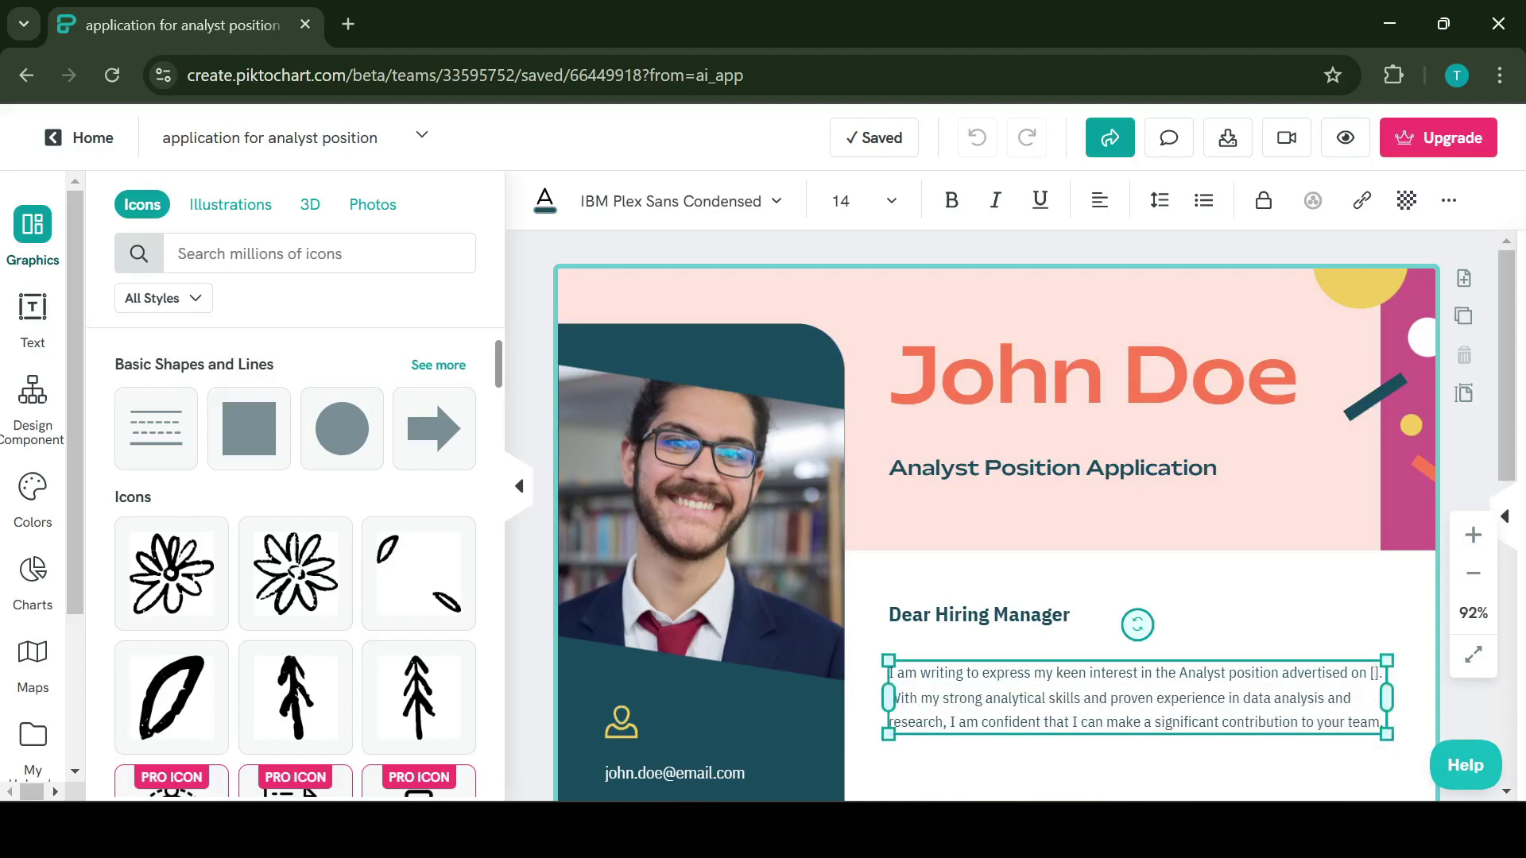
{"action": "type", "text": "inkedIn]. With my strong analytical skills and proven experience in data"}
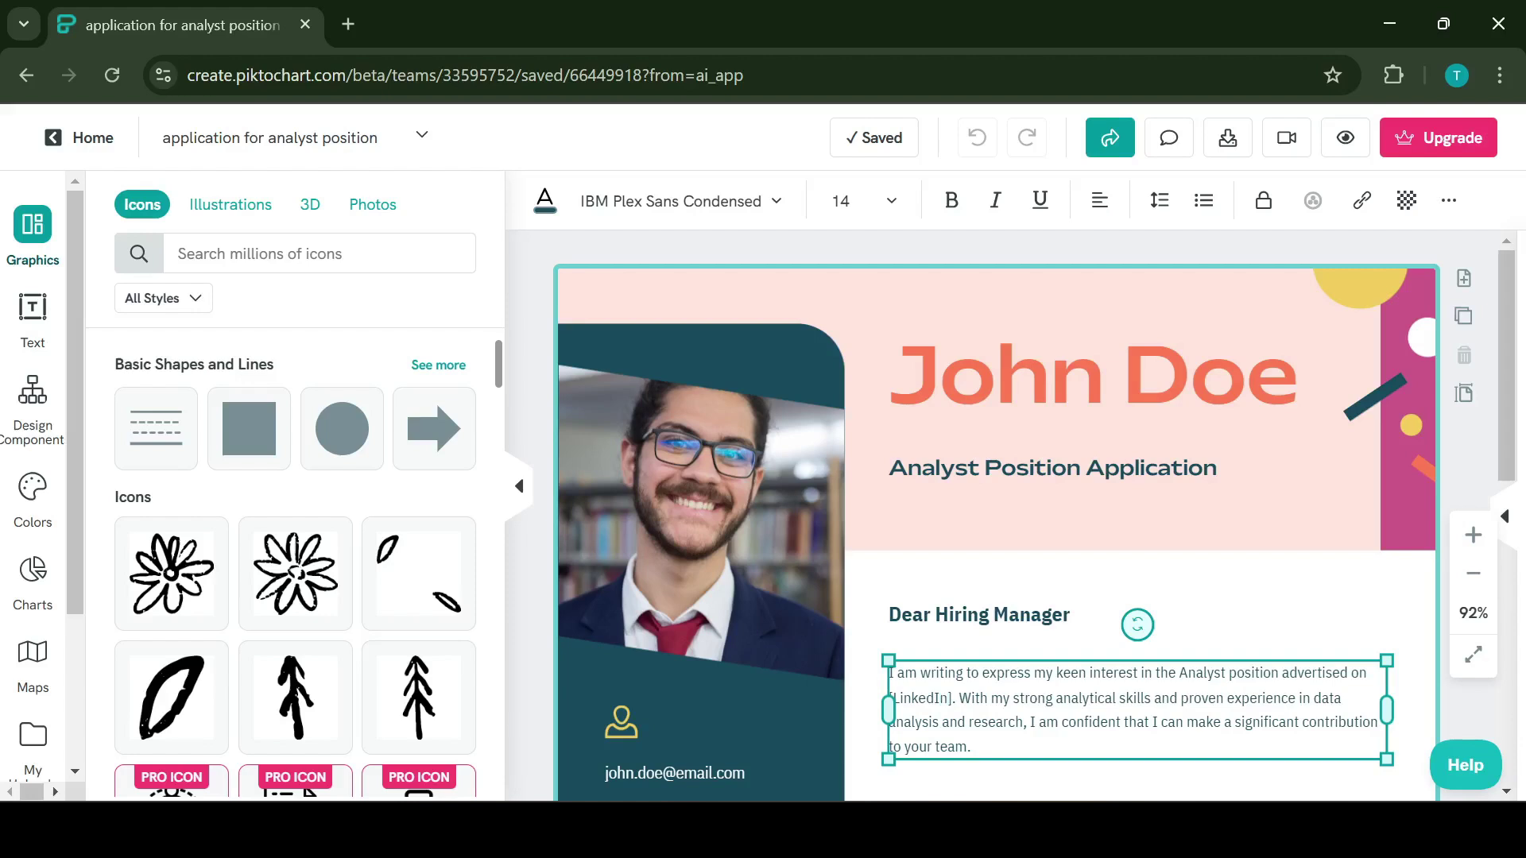
{"action": "scroll", "coordinate": [997, 501], "scroll_direction": "down", "scroll_amount": 1}
{"action": "key", "text": "Escape"}
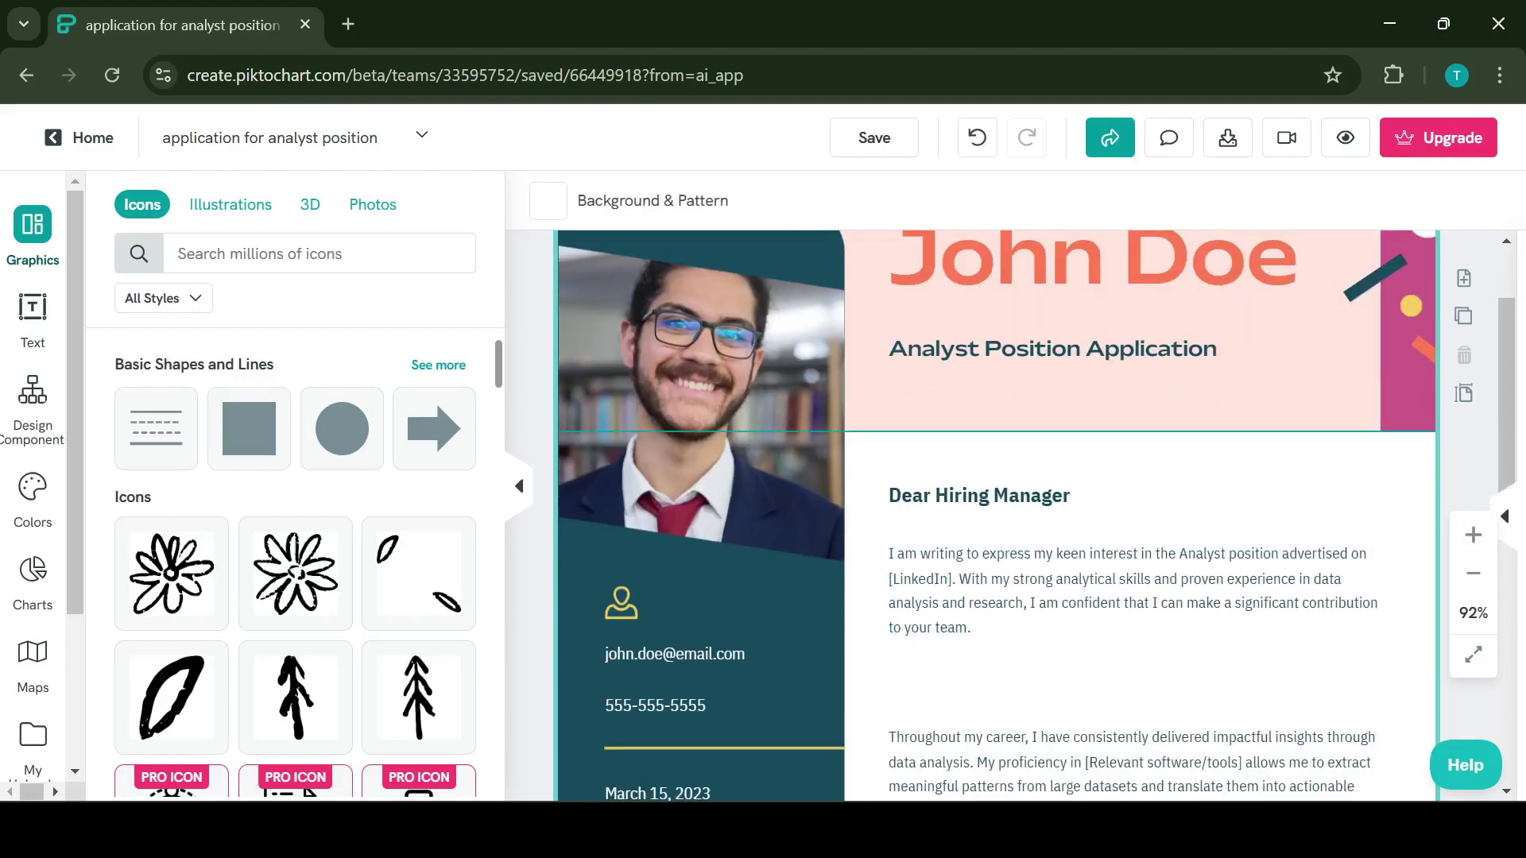
Step: Pick PDF as the download file format, bringing up the Business upgrade offer
{"action": "left_click", "coordinate": [1227, 138]}
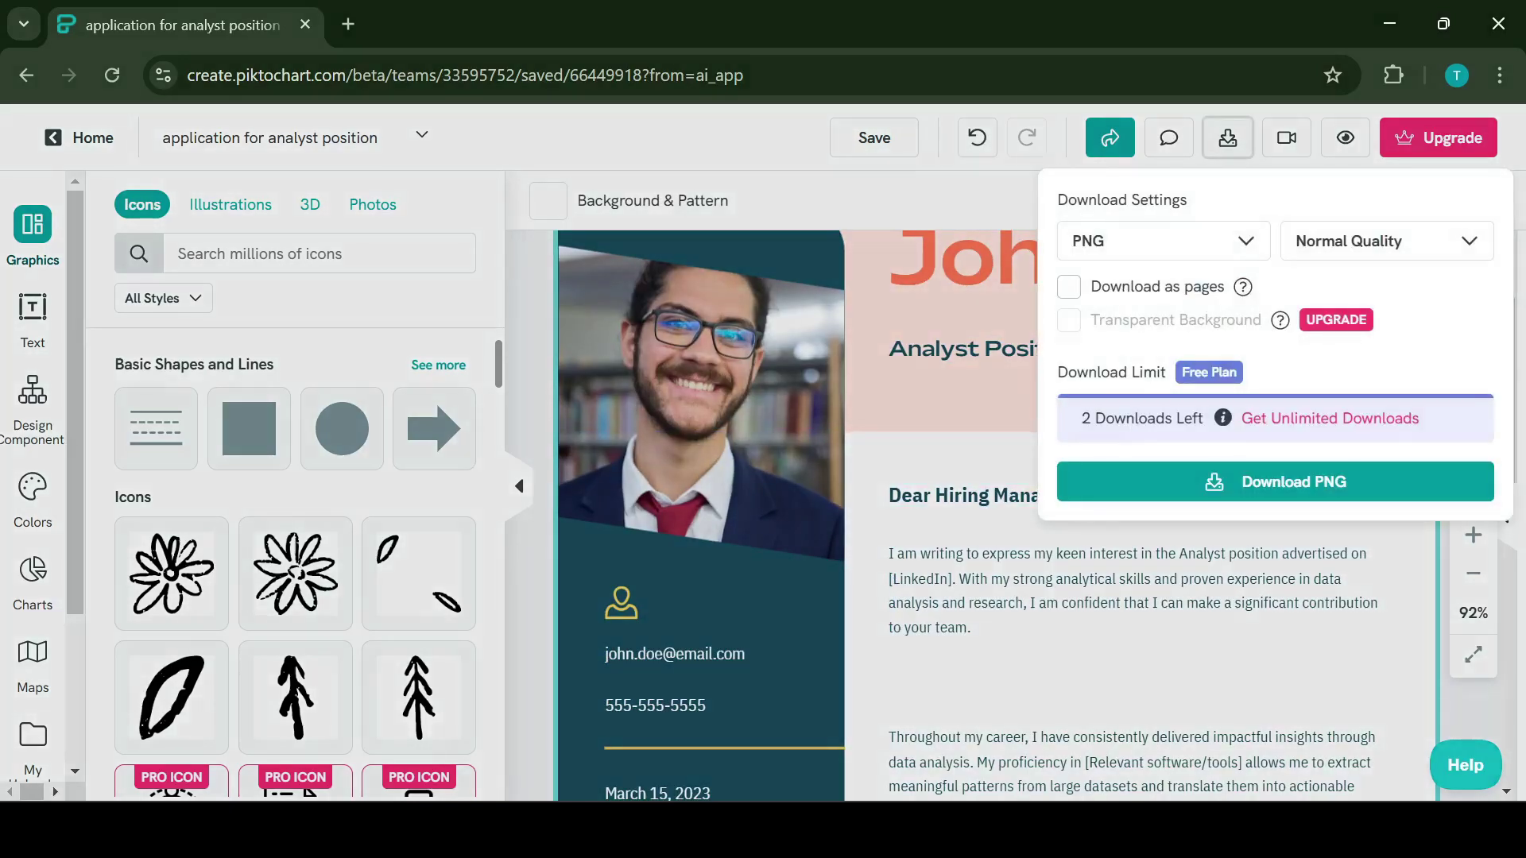
{"action": "left_click", "coordinate": [1162, 239]}
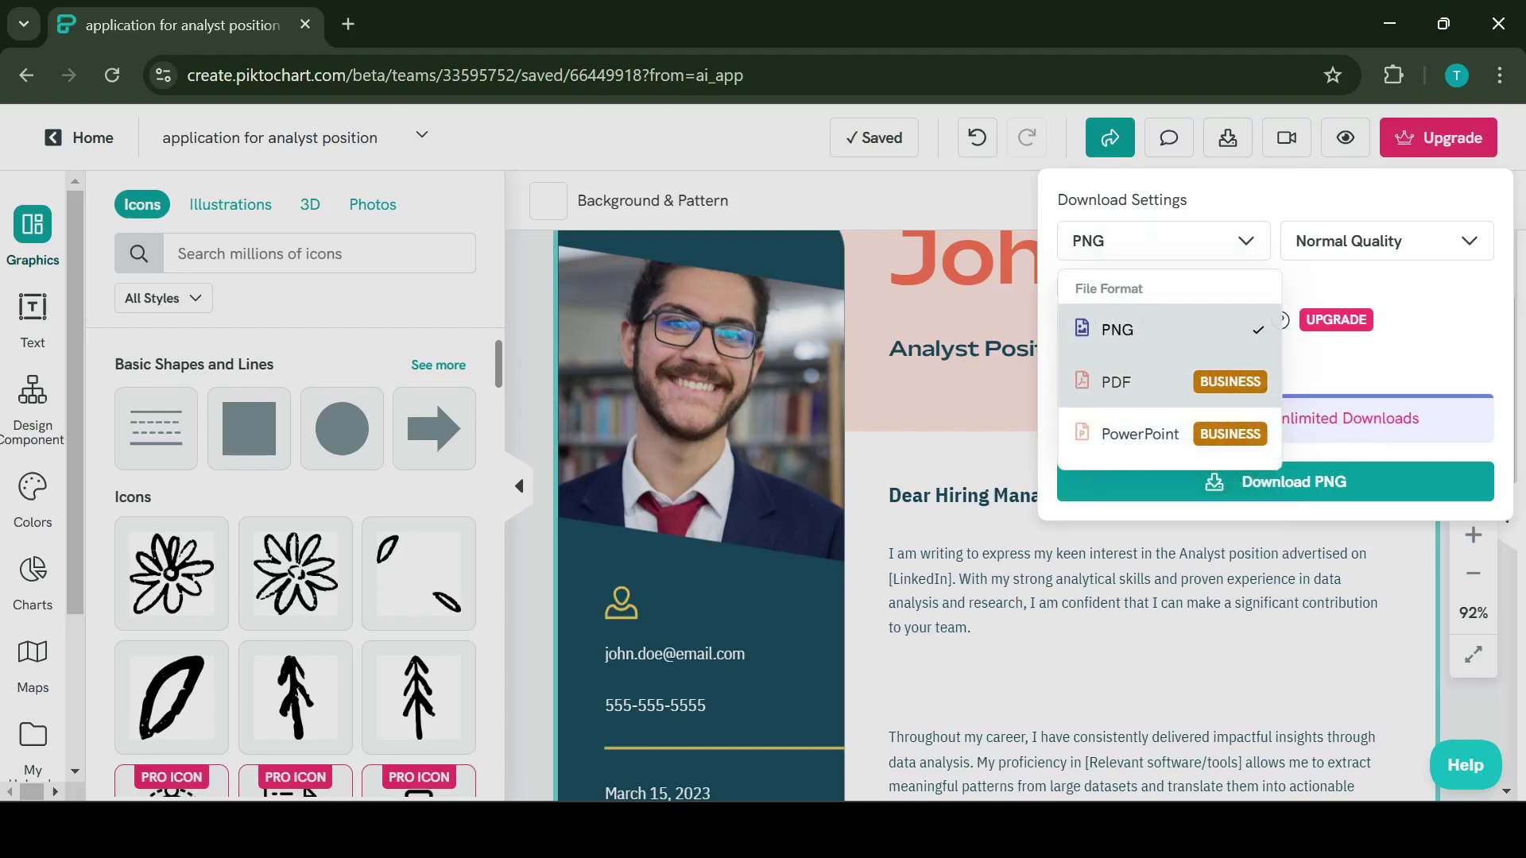
{"action": "left_click", "coordinate": [1133, 382]}
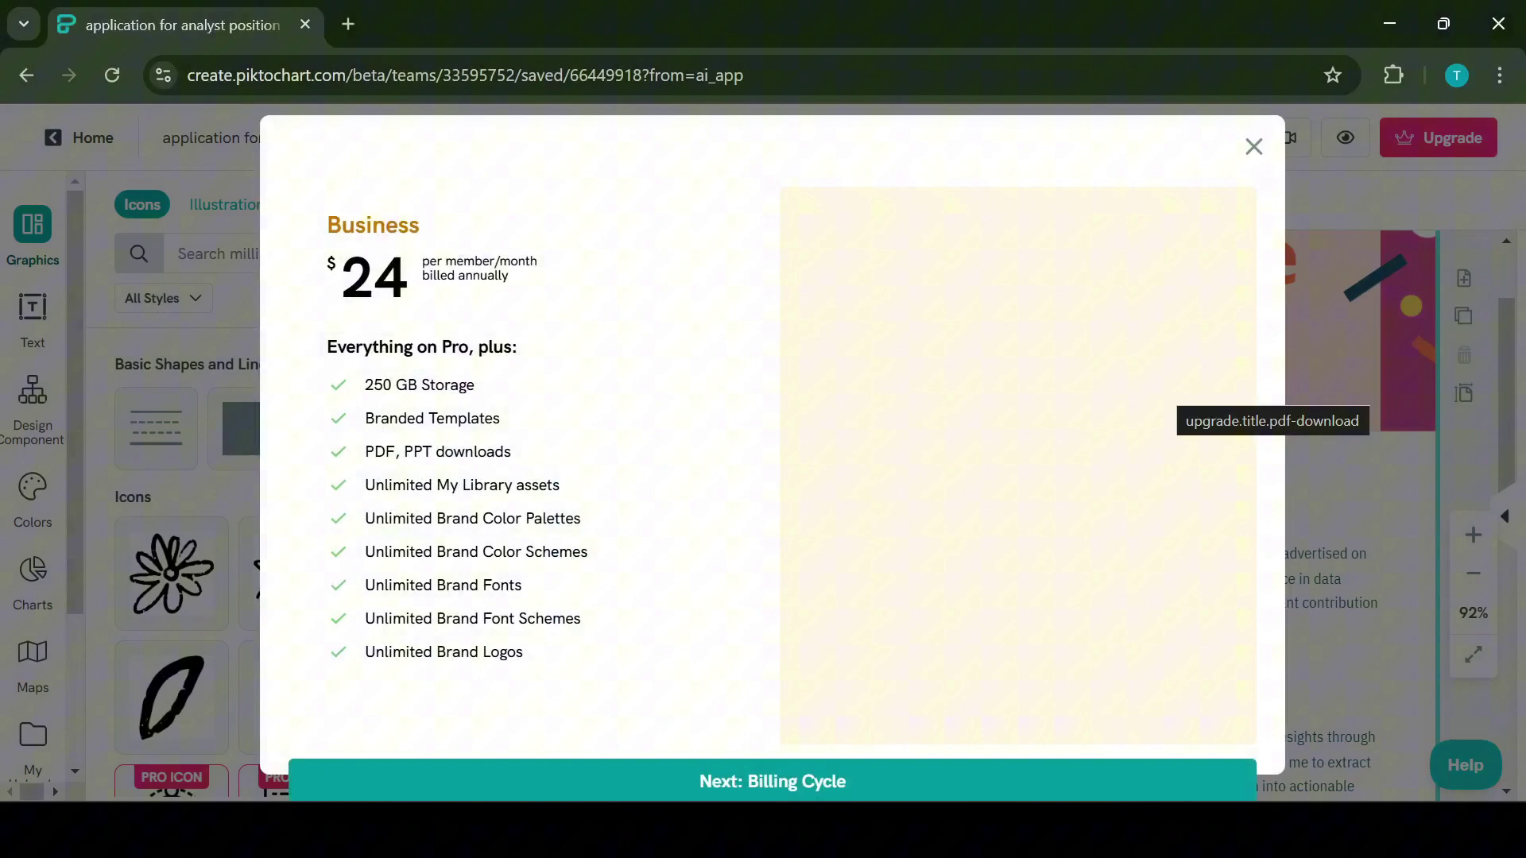